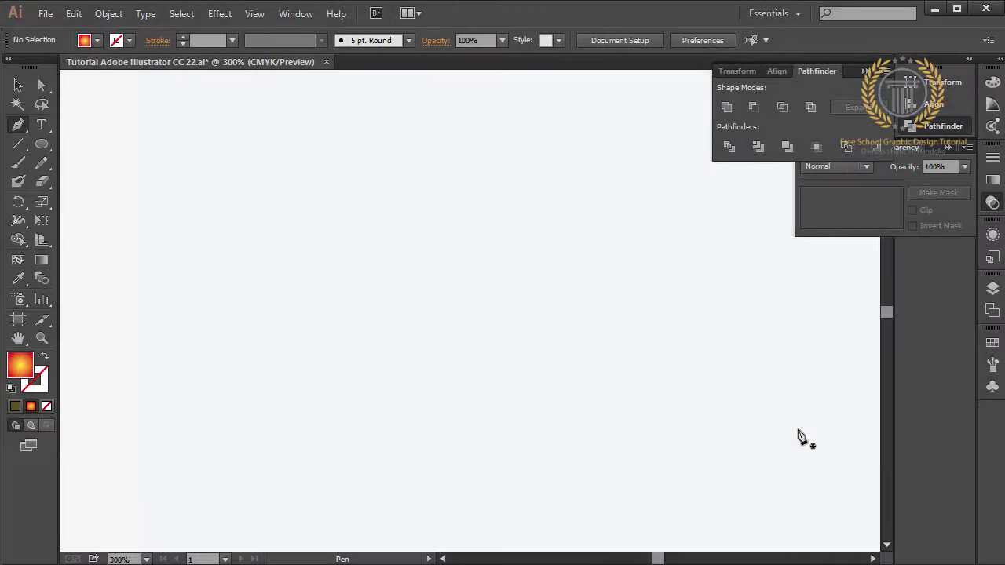
Paint the long curving main stem and base side strokes, undoing one stray stroke.
click(18, 162)
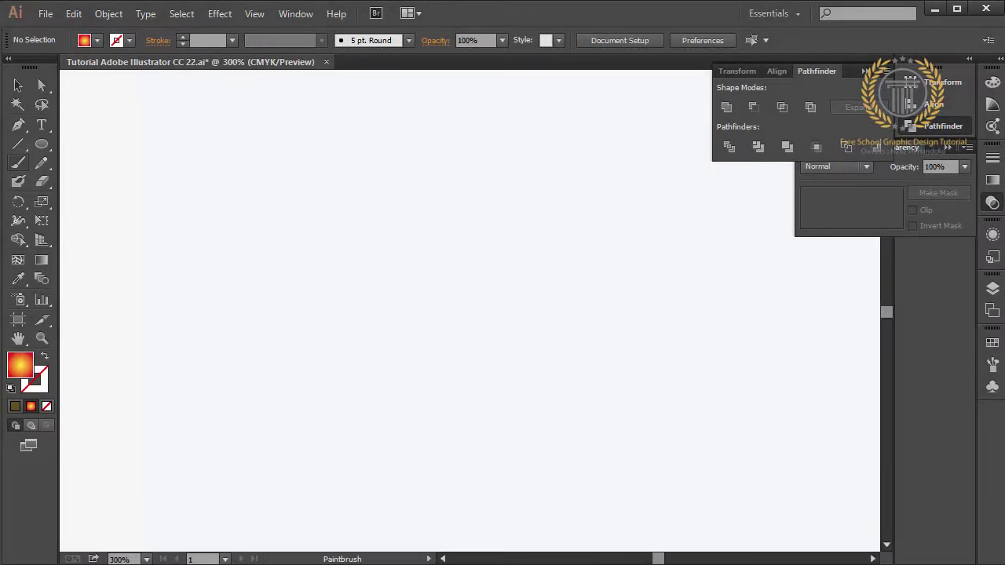
mouse_move(243, 423)
mouse_down()
mouse_move(341, 224)
mouse_move(408, 160)
mouse_up()
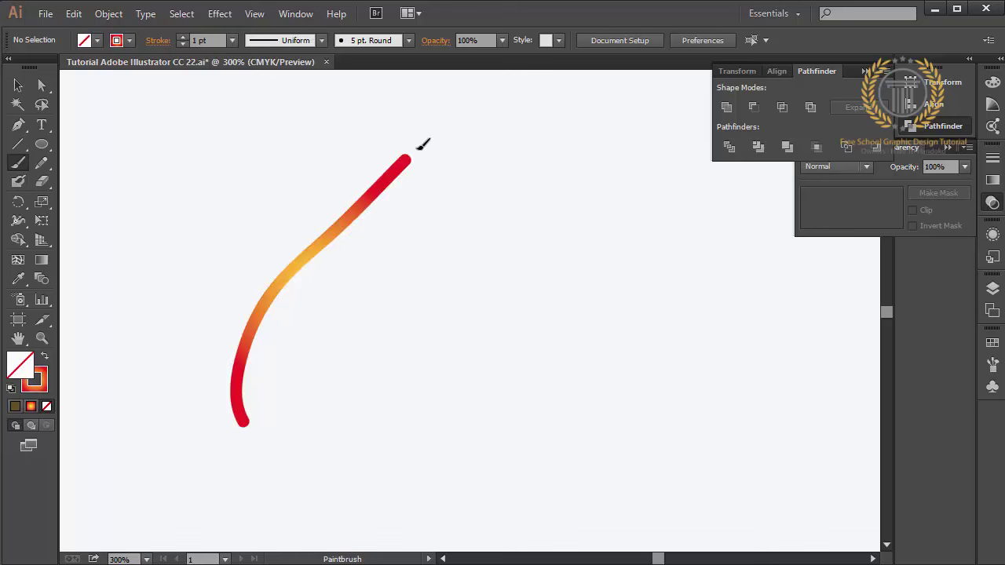
mouse_move(270, 388)
mouse_down()
mouse_move(351, 307)
mouse_move(396, 346)
mouse_up()
drag(345, 245, 434, 238)
key(ctrl+z)
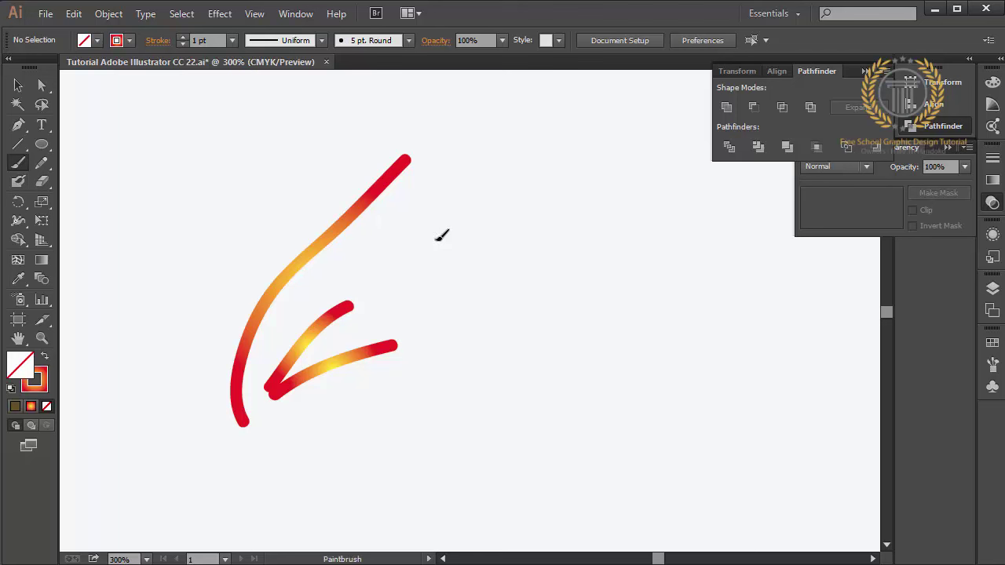
Add short side strokes around the middle, tip, upper left and lower left of the stem.
drag(366, 246, 454, 238)
drag(425, 175, 500, 142)
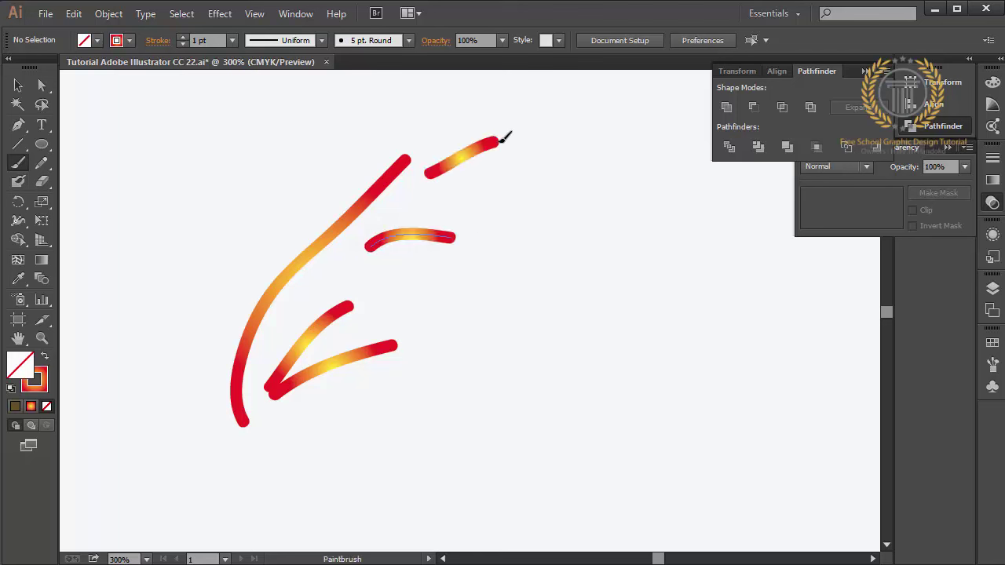
drag(387, 157, 432, 99)
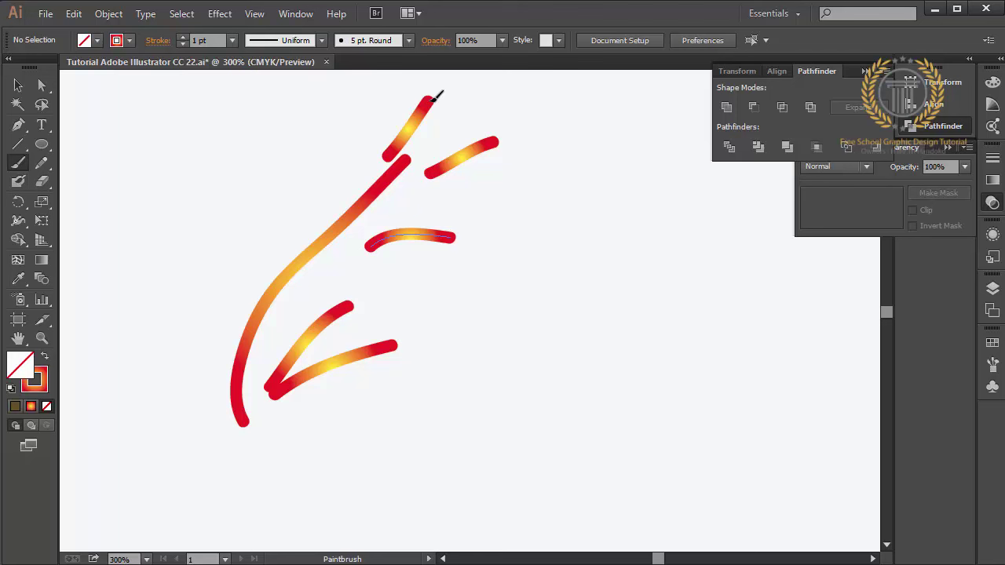
drag(297, 154, 284, 263)
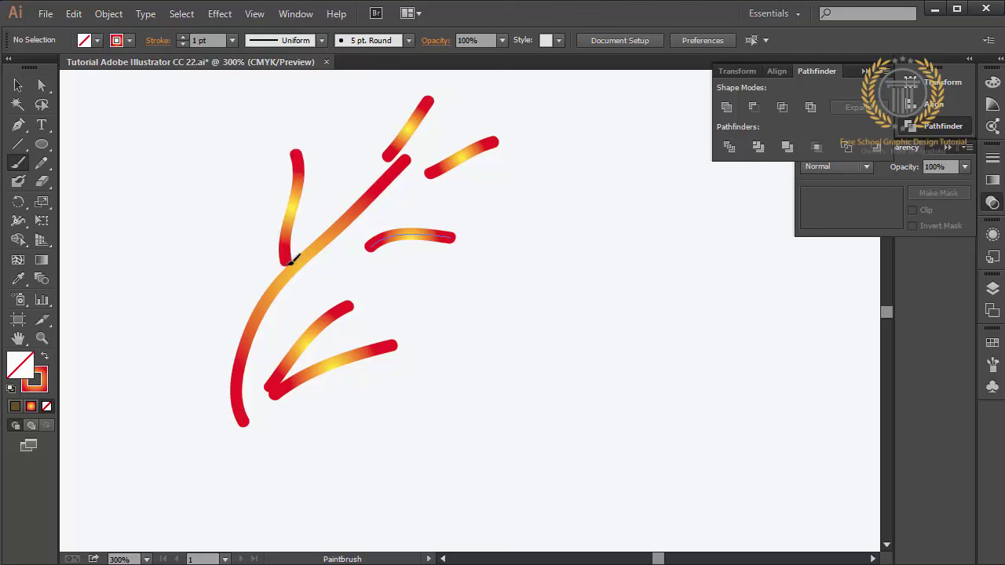
drag(238, 210, 262, 271)
mouse_move(152, 314)
mouse_down()
mouse_move(214, 385)
mouse_move(207, 403)
mouse_move(244, 440)
mouse_up()
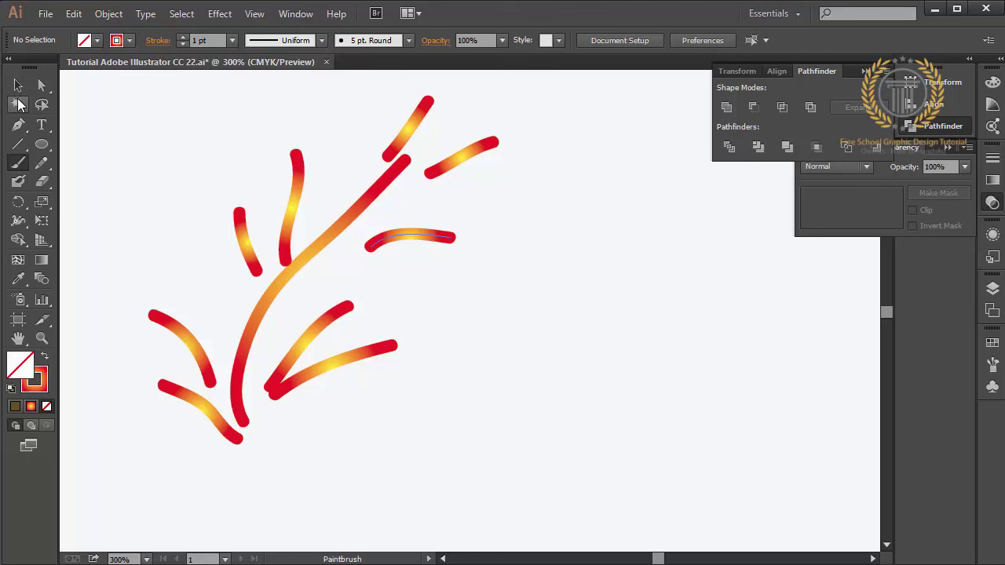
click(18, 125)
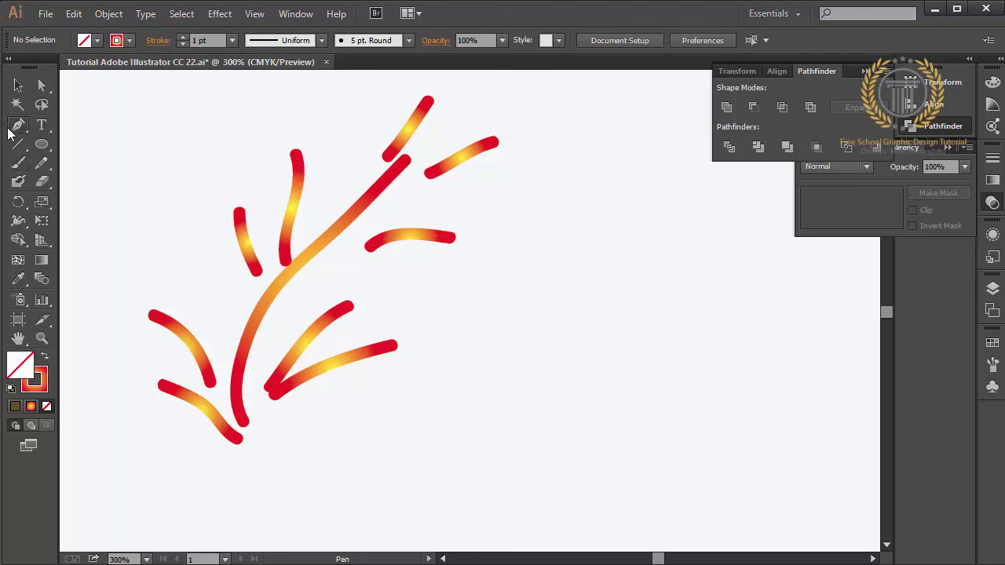
Swap fill and stroke and set the fill colour to a medium grey.
click(44, 358)
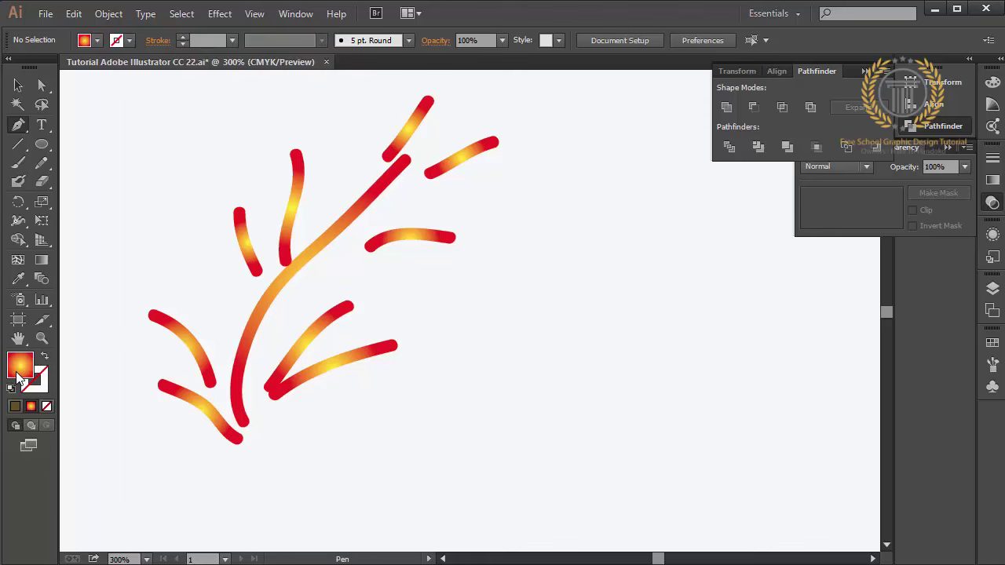
double_click(18, 373)
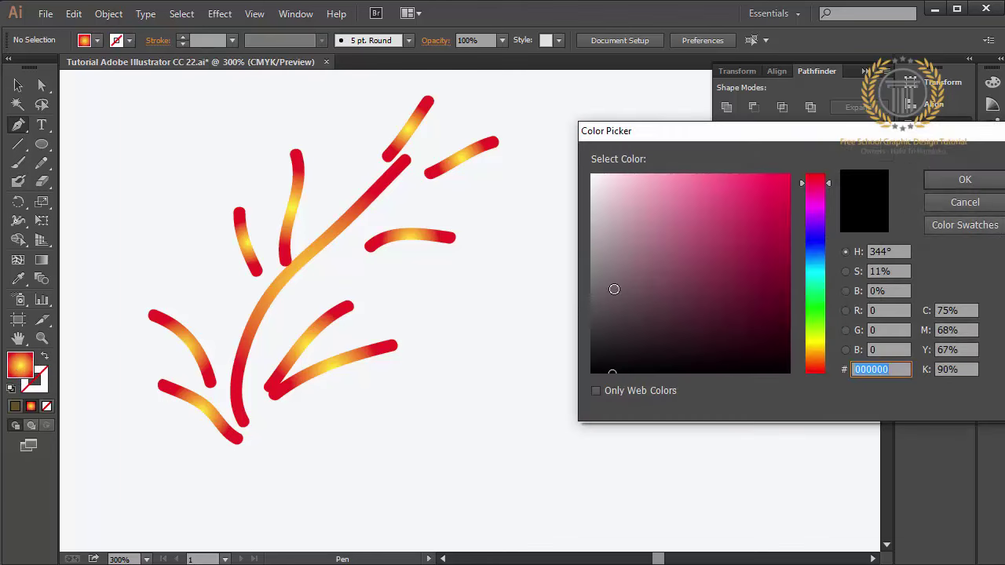
click(593, 283)
click(927, 178)
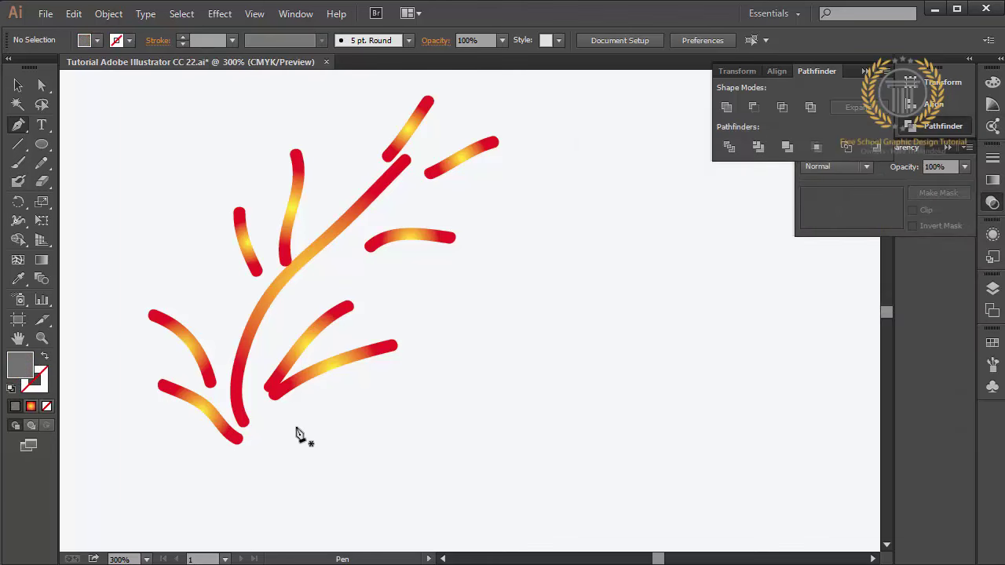
Trace a closed, tapered grey stem shape along the main stroke from base to pointed tip.
click(257, 430)
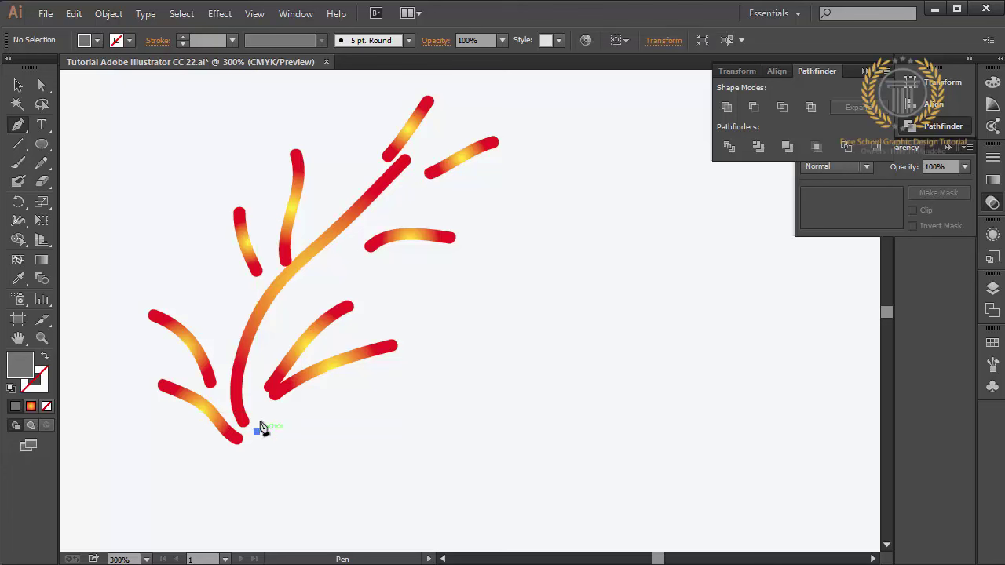
drag(265, 321, 306, 265)
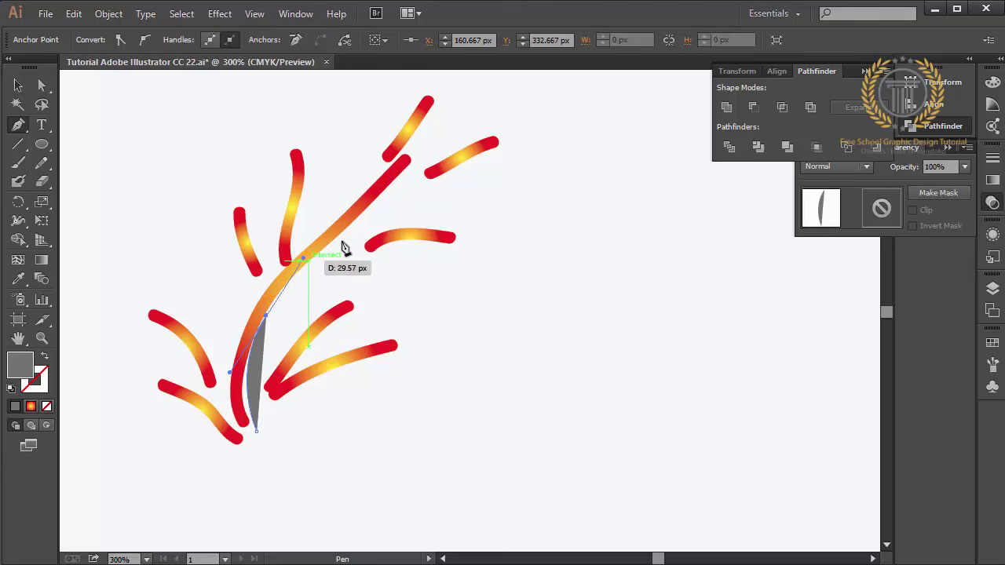
mouse_move(428, 142)
mouse_down()
mouse_move(453, 97)
mouse_move(422, 243)
mouse_up()
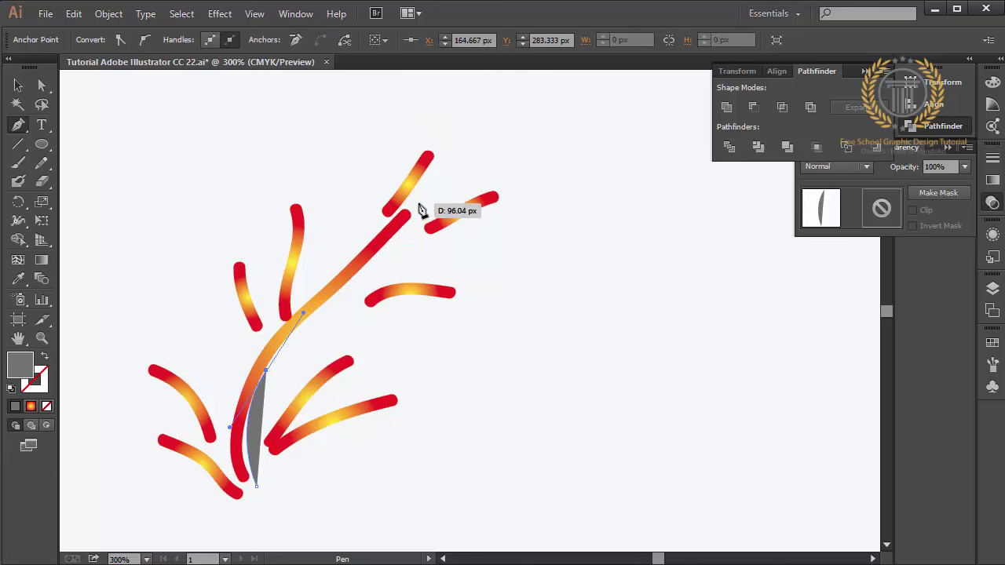
drag(421, 243, 448, 132)
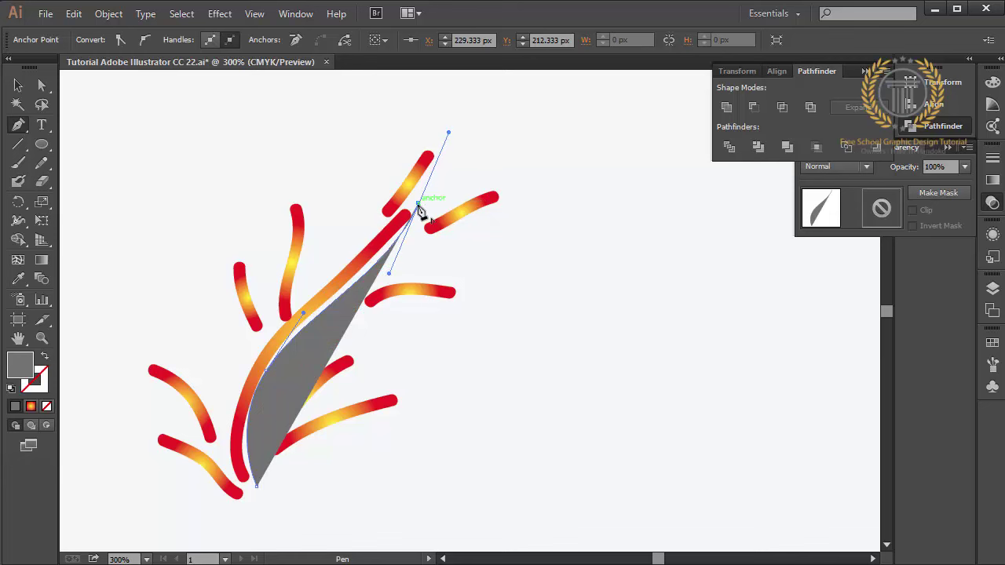
click(417, 203)
drag(328, 293, 266, 344)
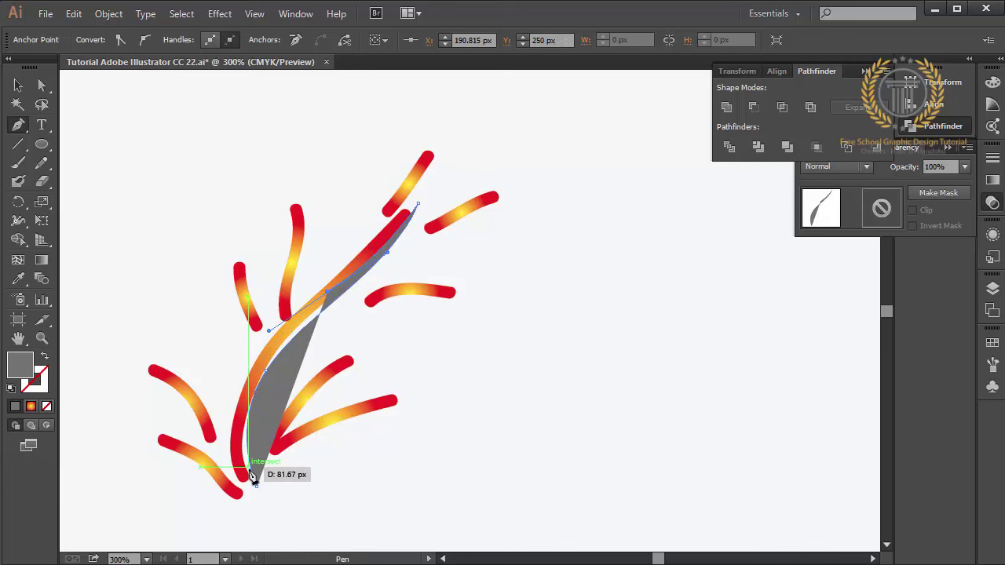
mouse_move(255, 485)
mouse_down()
mouse_move(288, 487)
mouse_move(336, 541)
mouse_move(325, 552)
mouse_up()
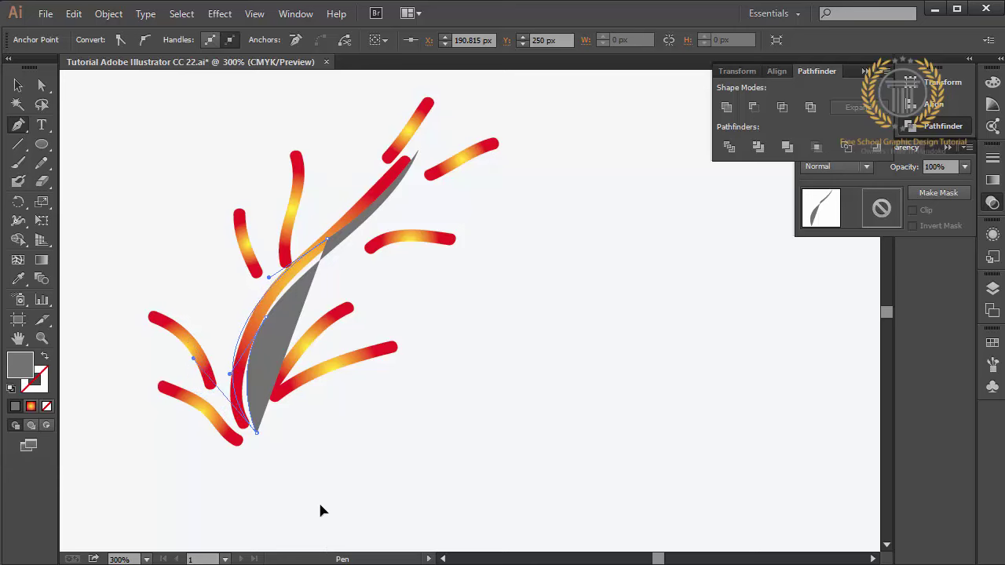
drag(325, 552, 318, 524)
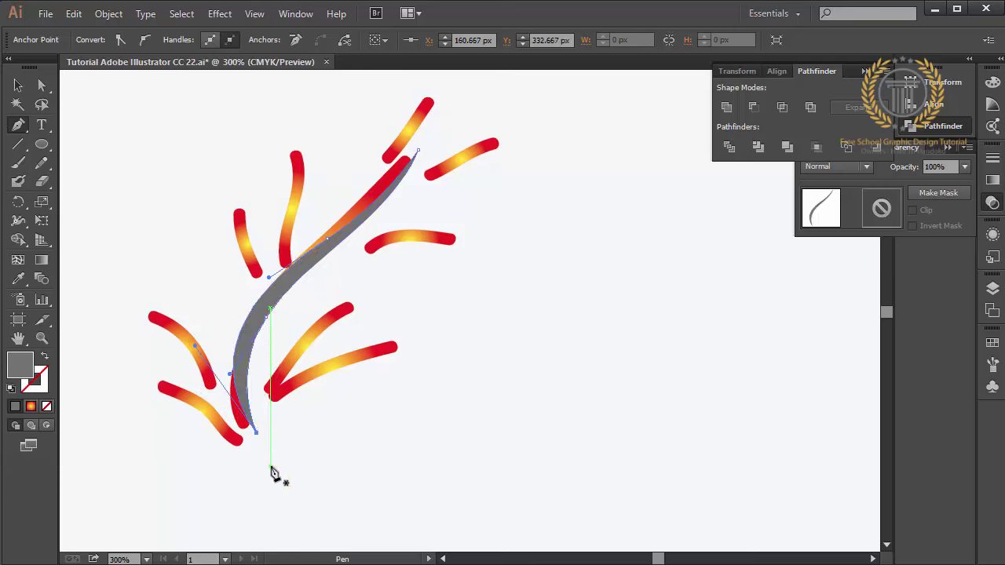
click(269, 414)
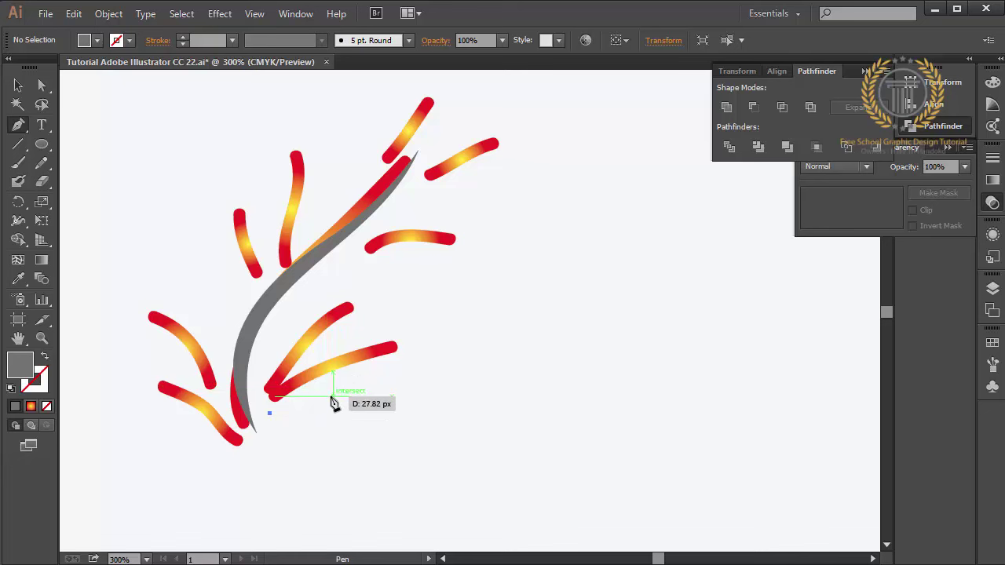
Finish the first lower-right grey leaf and trace a second leaf up the next stroke.
drag(333, 397, 404, 378)
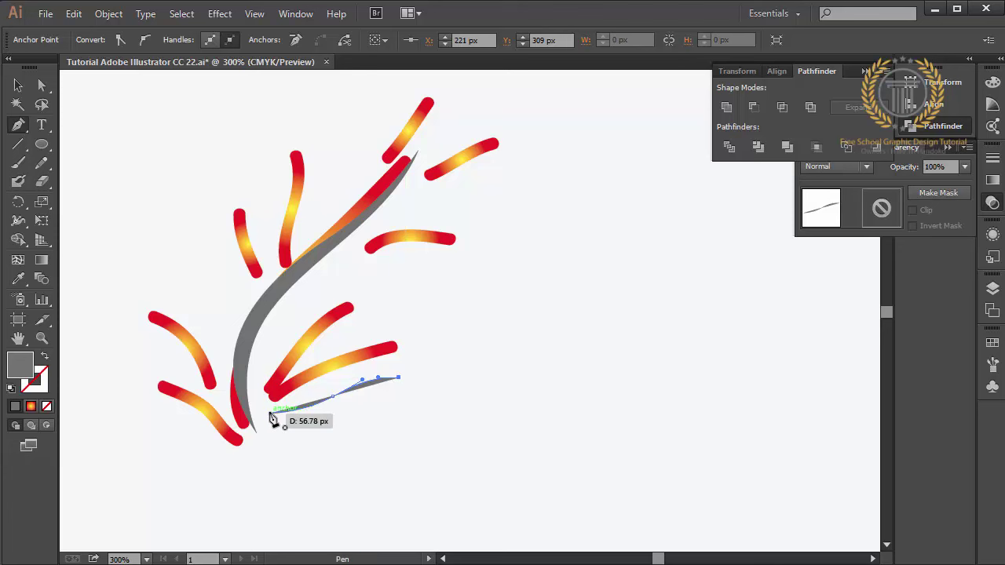
drag(270, 413, 219, 473)
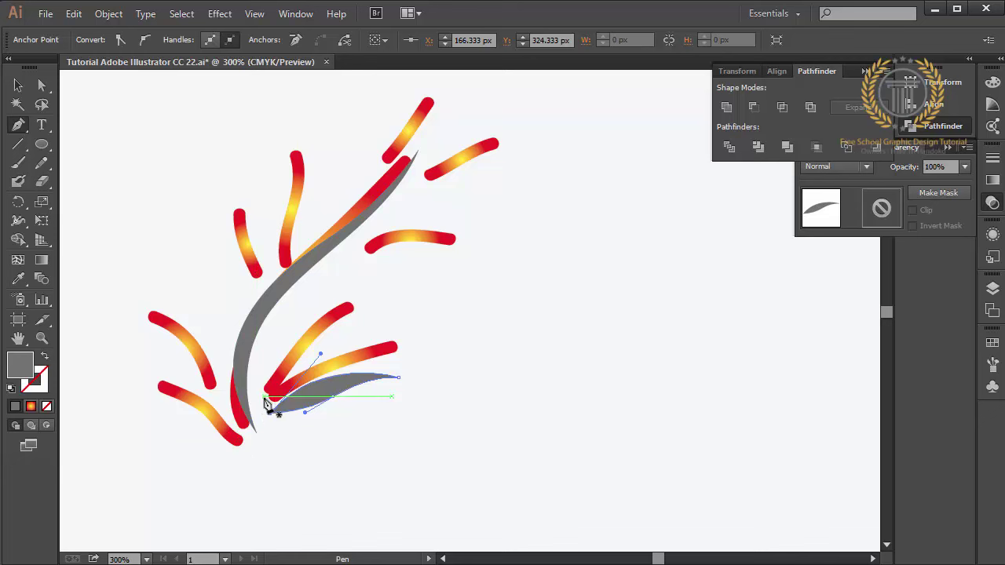
key(ctrl+shift+a)
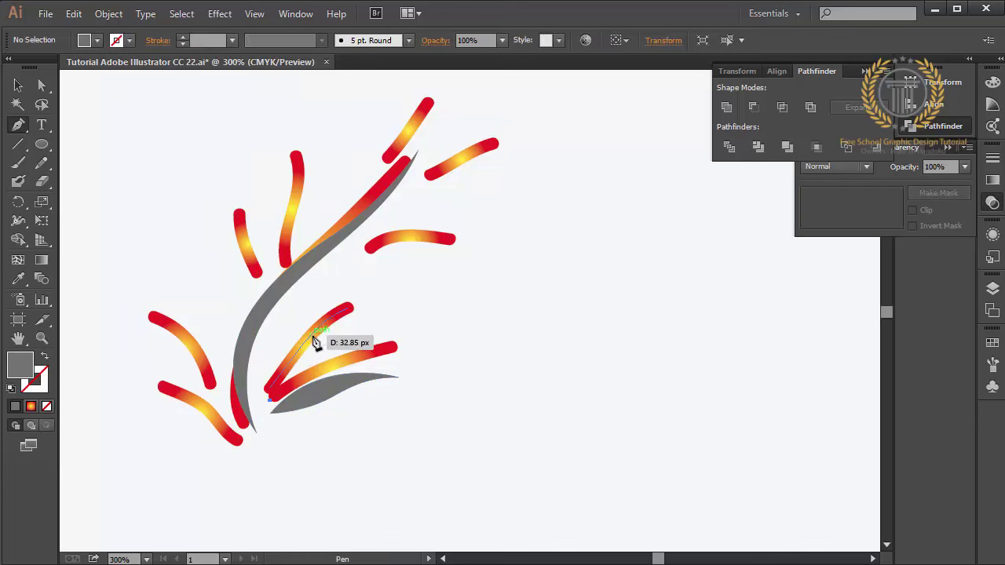
drag(320, 350, 343, 318)
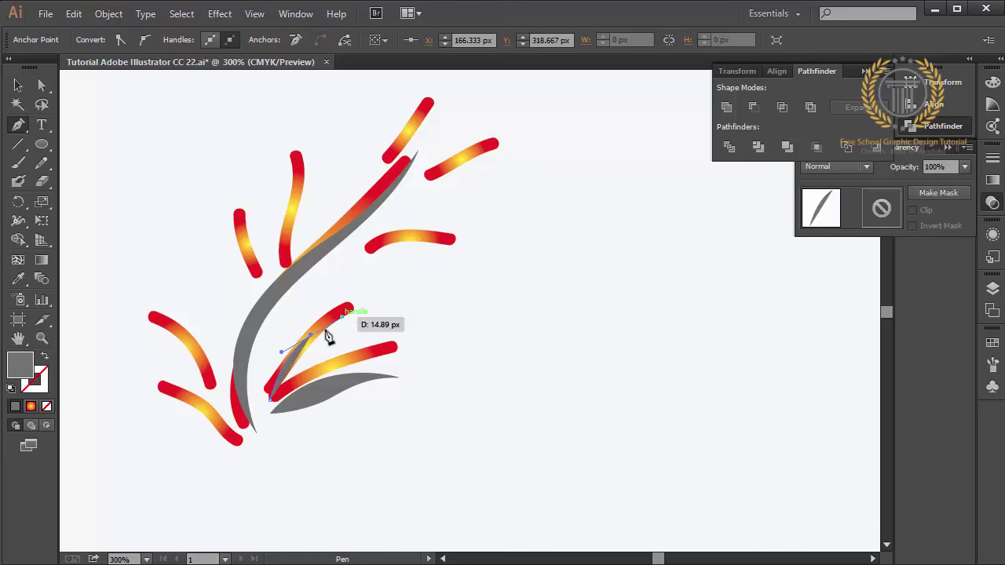
drag(310, 357, 308, 369)
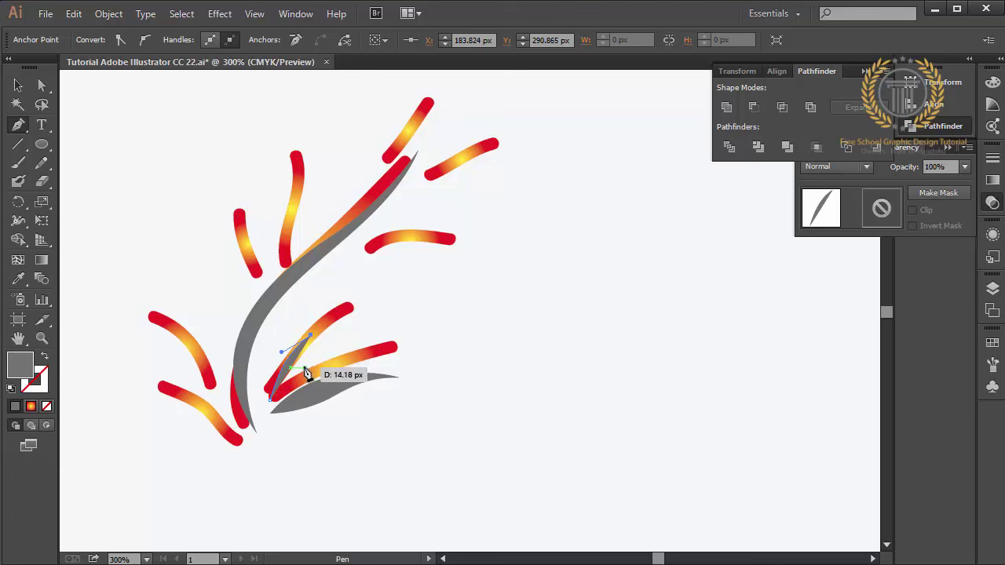
drag(307, 369, 268, 404)
click(267, 405)
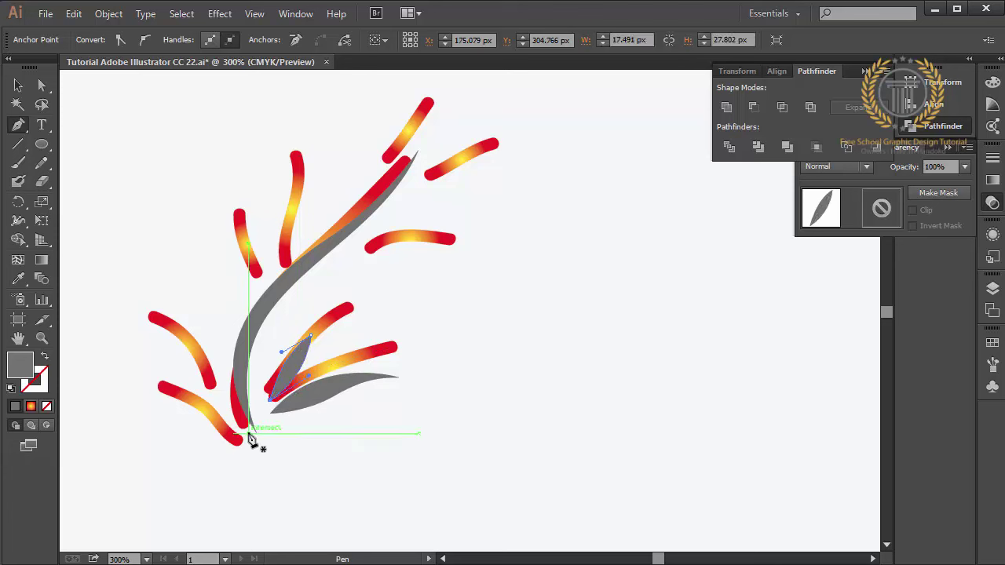
Trace a grey leaf over the lower-left stroke and begin a slender leaf along another red stroke.
click(241, 427)
drag(158, 372, 91, 352)
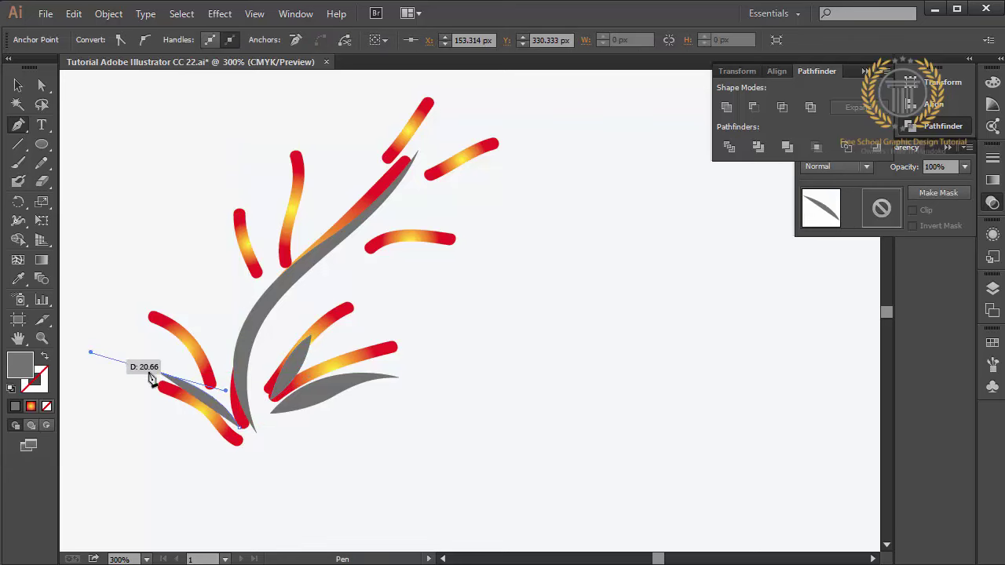
drag(193, 409, 193, 429)
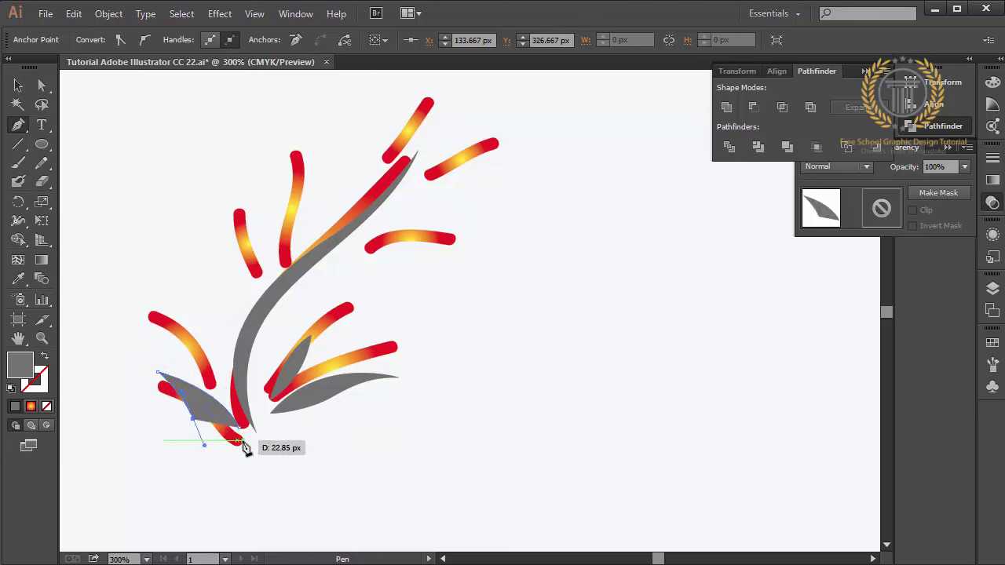
drag(241, 437, 237, 338)
key(ctrl+shift+a)
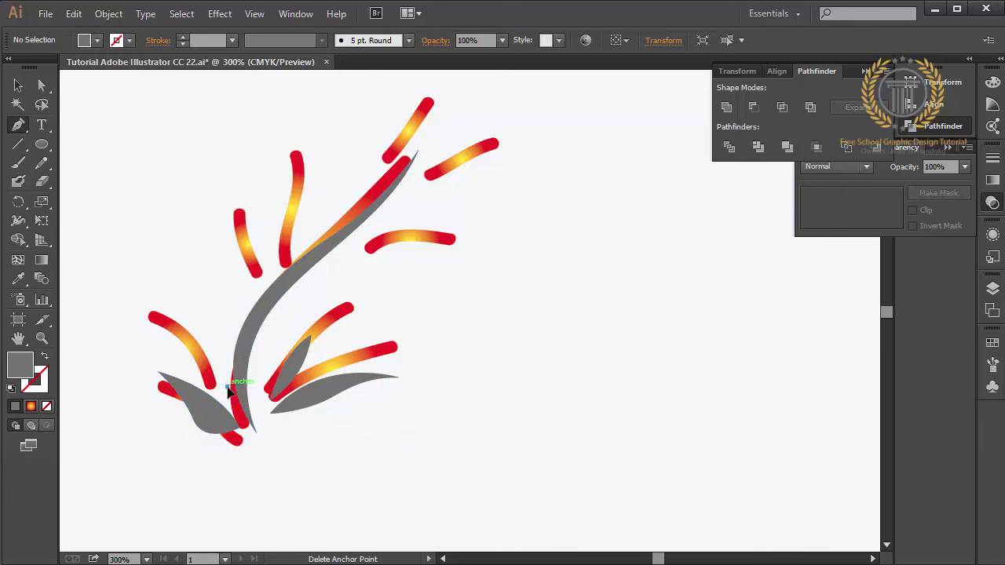
mouse_move(226, 387)
mouse_down()
mouse_move(188, 324)
mouse_move(139, 280)
mouse_up()
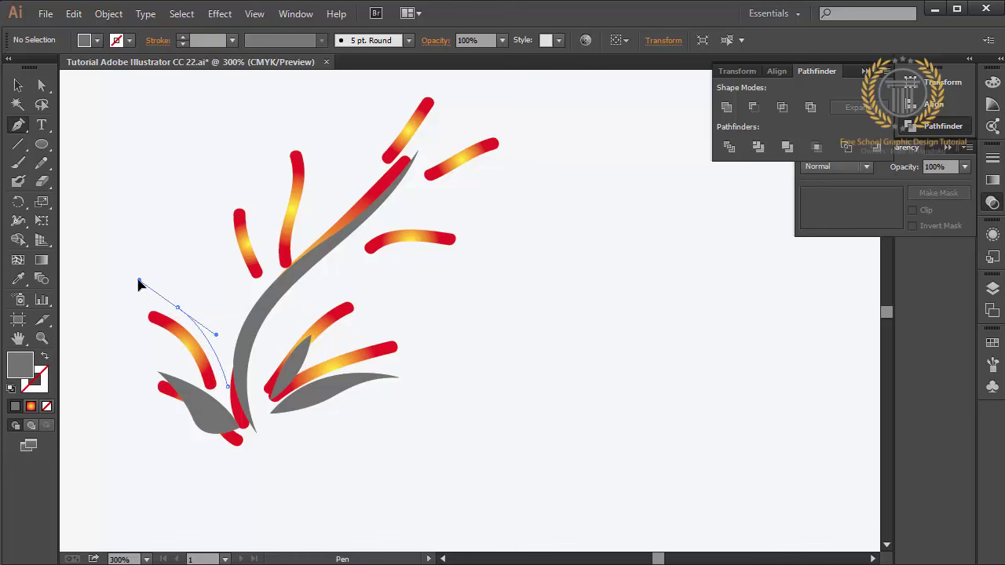
mouse_move(178, 309)
mouse_down()
mouse_move(209, 380)
mouse_move(229, 393)
mouse_up()
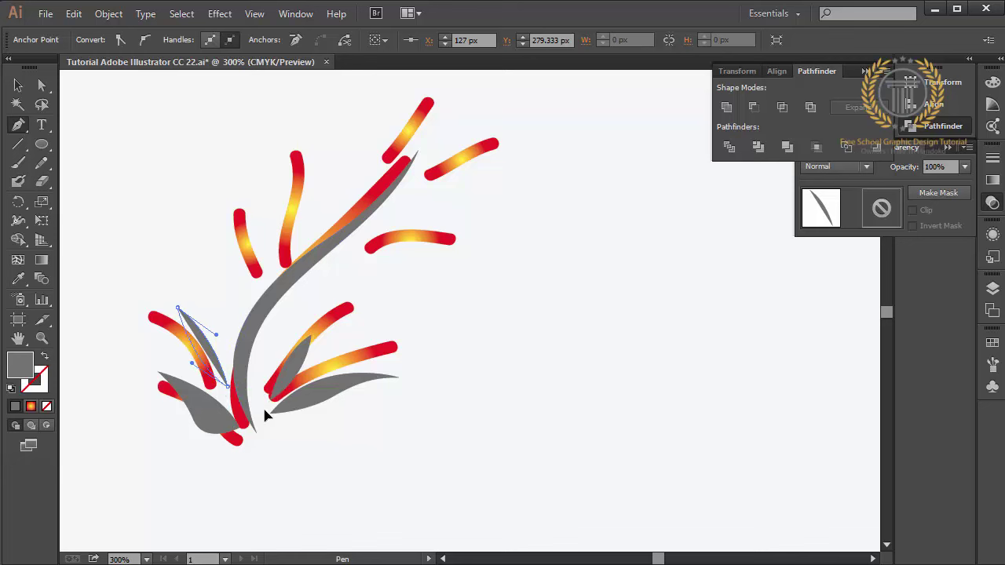
Nudge two of the new lower grey leaves slightly down into place along the stem.
click(18, 85)
click(126, 235)
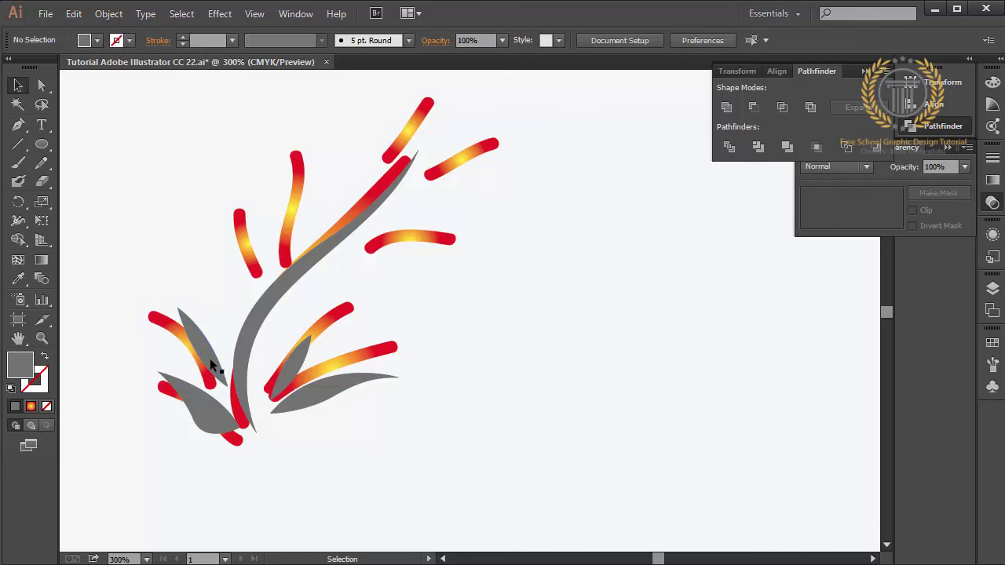
drag(208, 355, 210, 363)
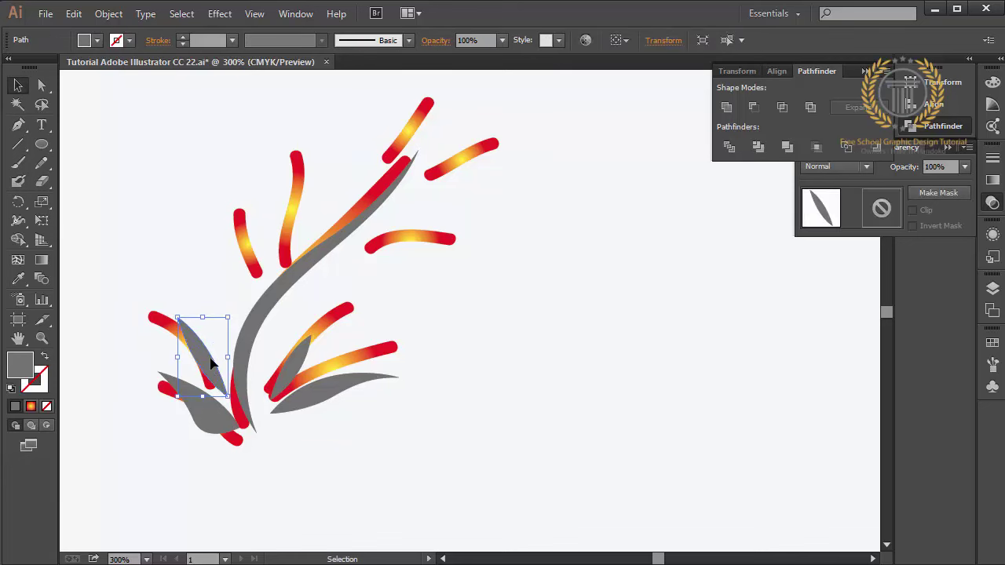
mouse_move(291, 377)
mouse_down()
mouse_move(279, 386)
mouse_move(294, 404)
mouse_up()
click(329, 464)
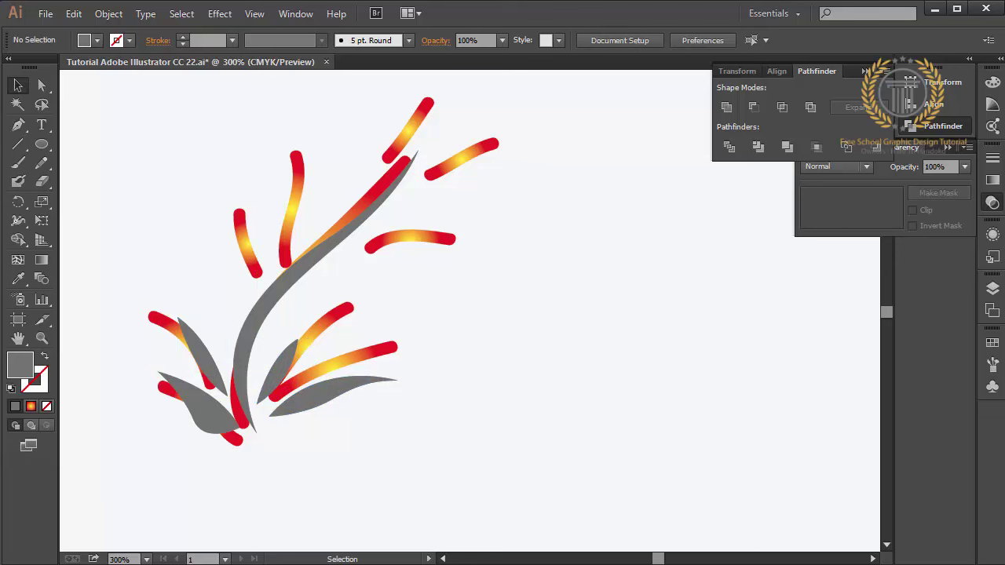
click(17, 127)
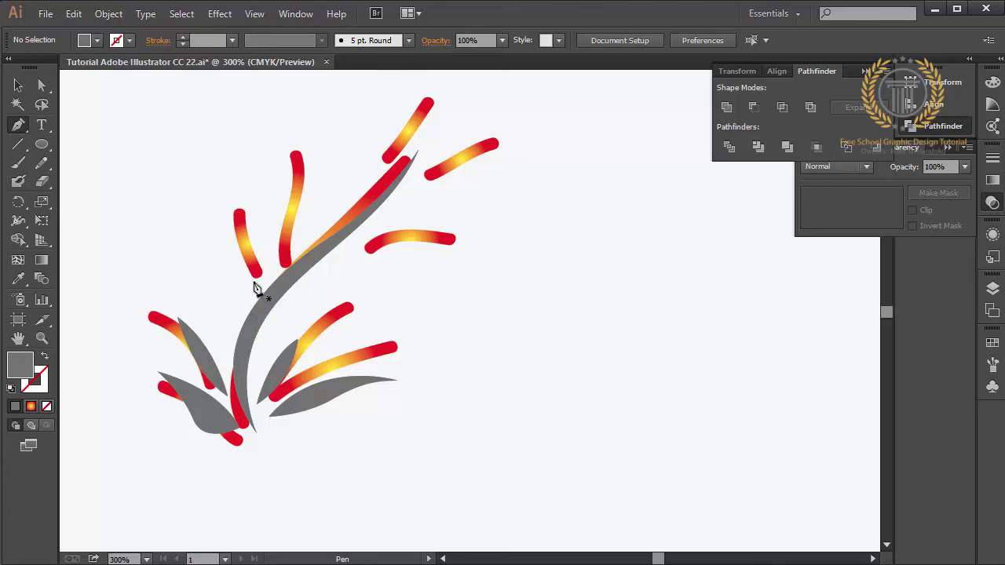
Draw two grey leaves over the upper-left red strokes.
click(253, 281)
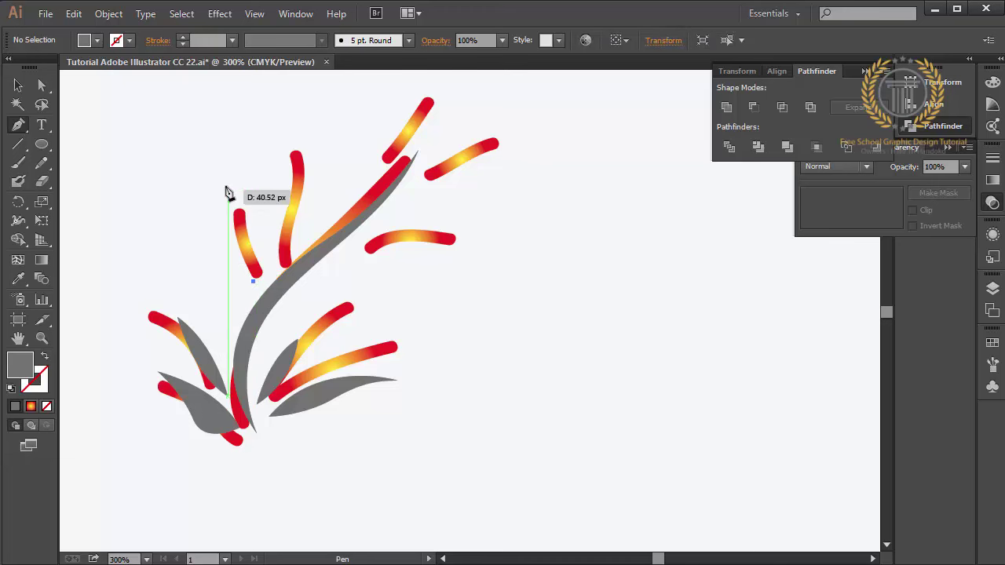
drag(227, 174, 240, 102)
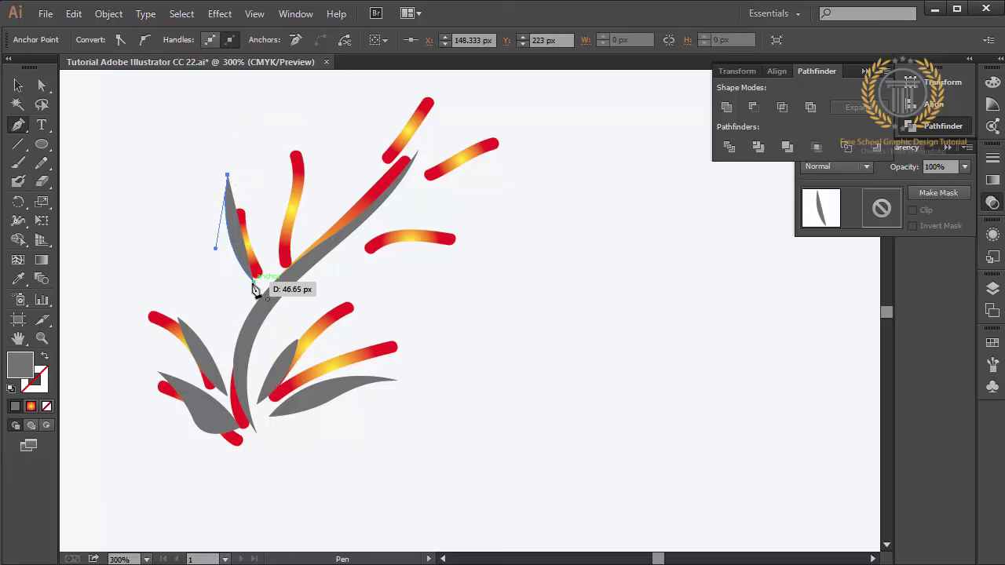
drag(254, 281, 242, 333)
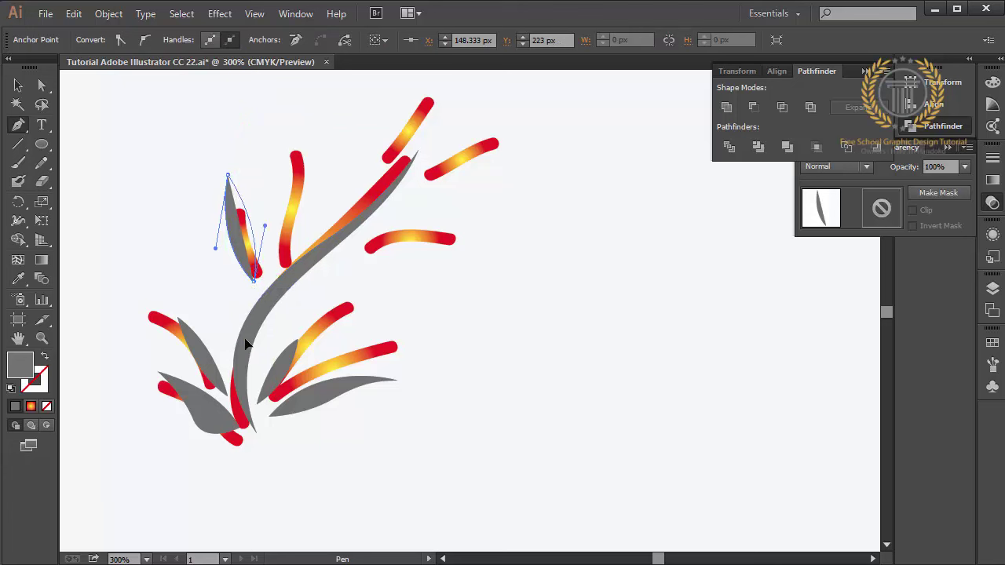
key(ctrl+shift+a)
click(268, 265)
drag(270, 192, 279, 152)
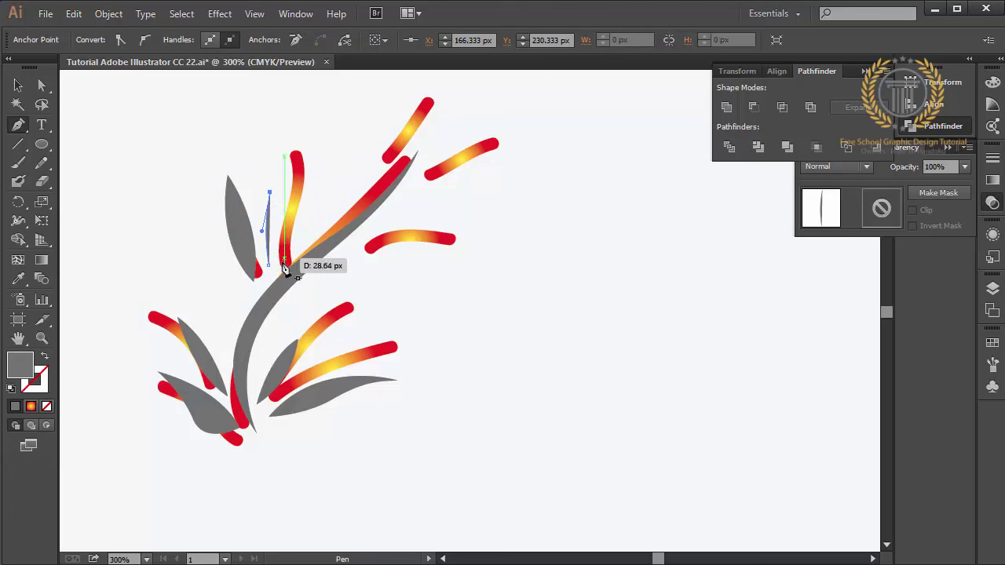
drag(270, 268, 243, 317)
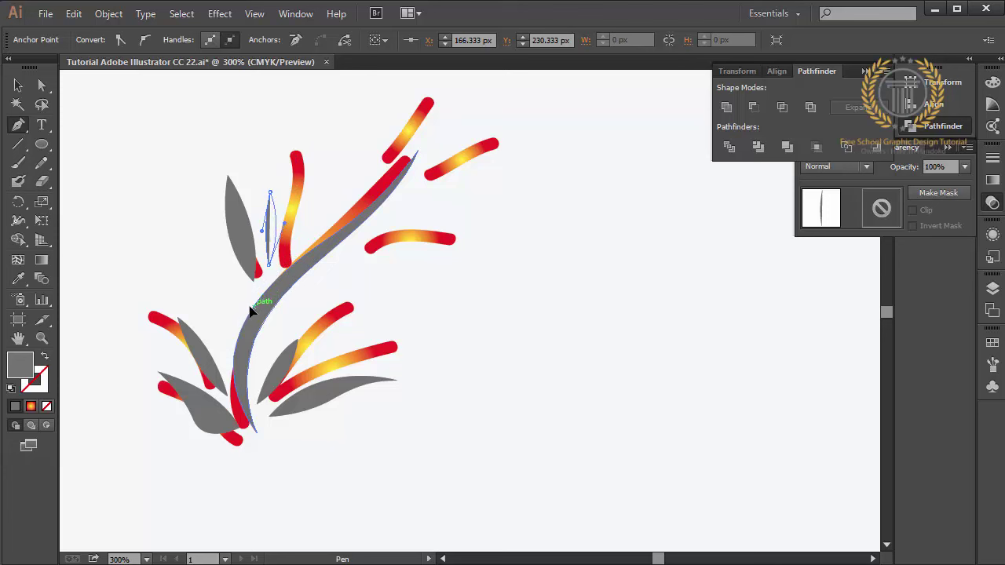
ctrl+click(336, 254)
Trace a sharp-tipped leaf over the right-hand red stroke.
click(452, 238)
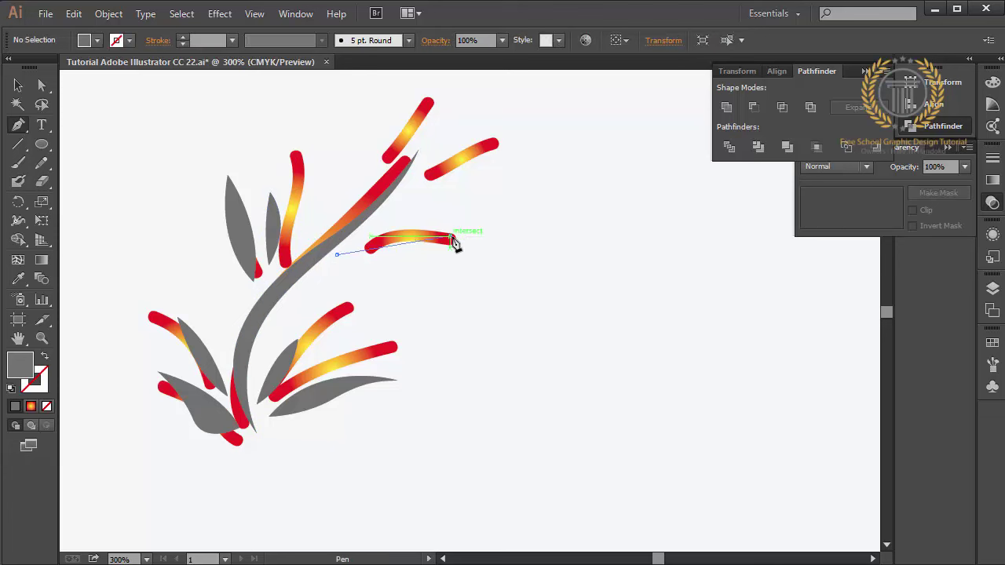
mouse_move(518, 253)
mouse_down()
mouse_move(451, 238)
mouse_move(455, 291)
mouse_up()
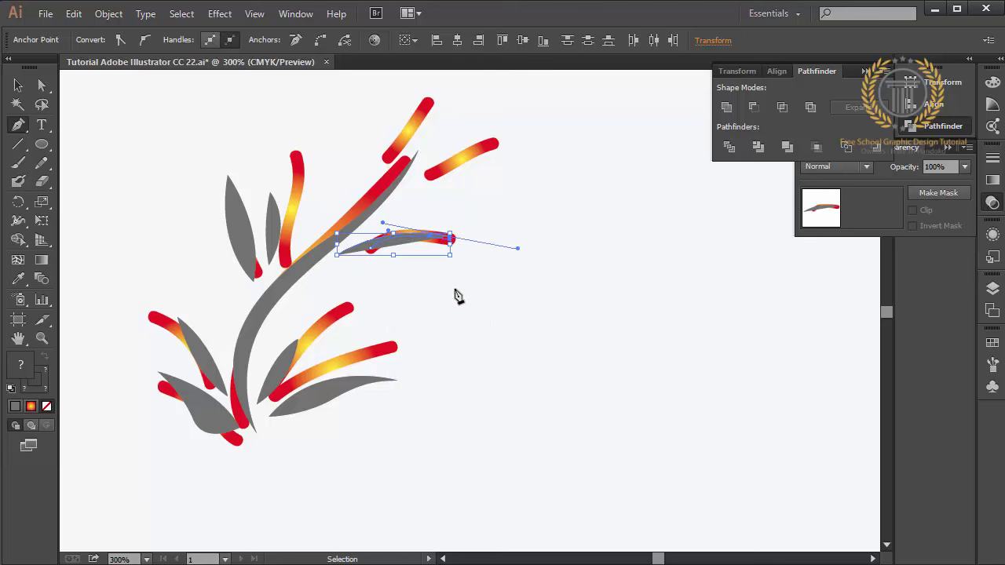
key(ctrl)
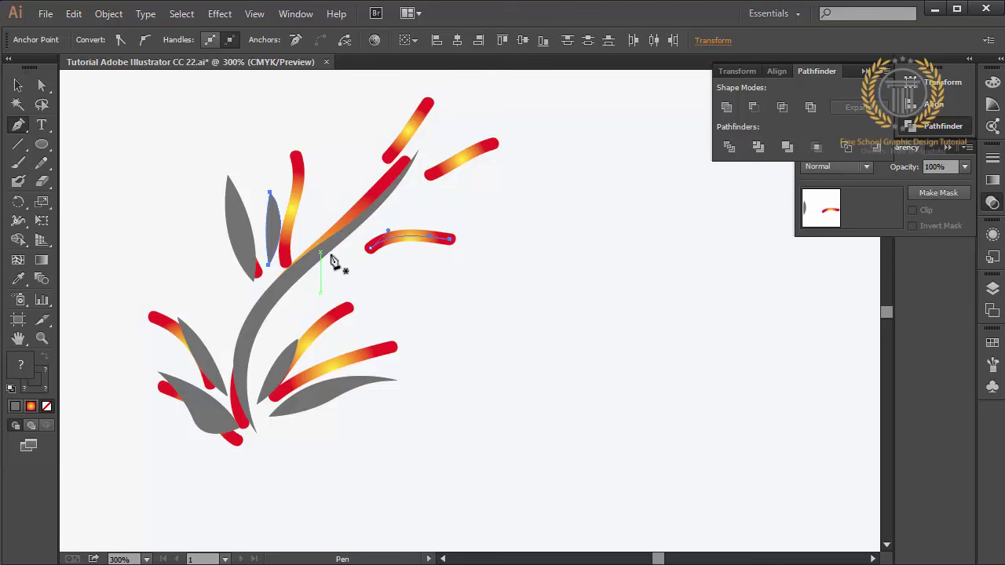
click(348, 251)
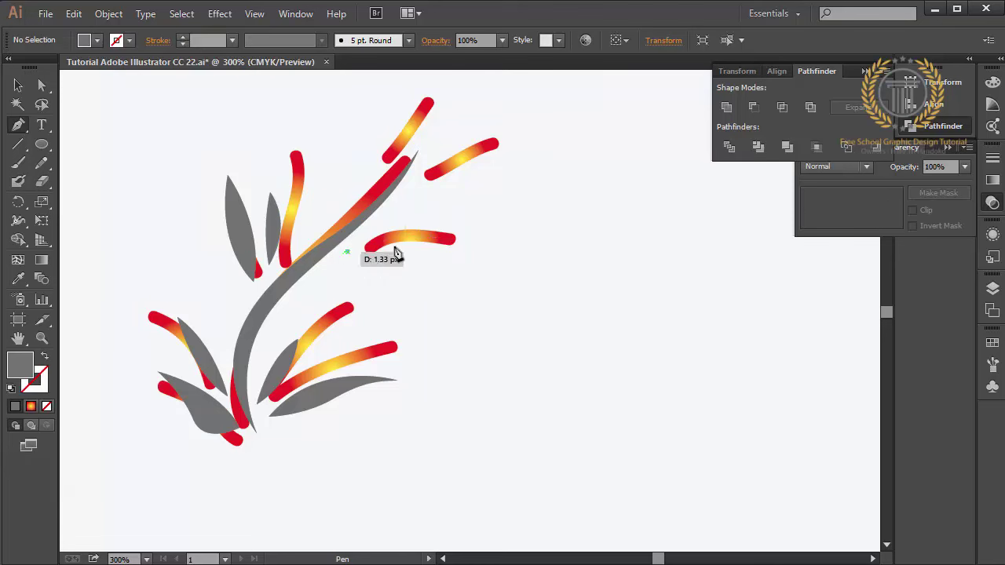
drag(445, 248, 507, 272)
click(445, 249)
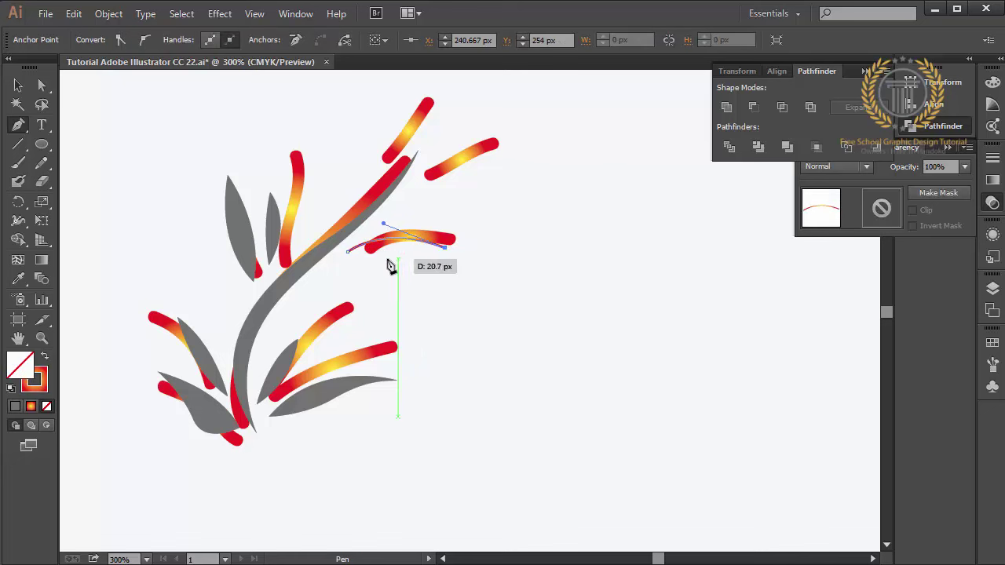
click(362, 264)
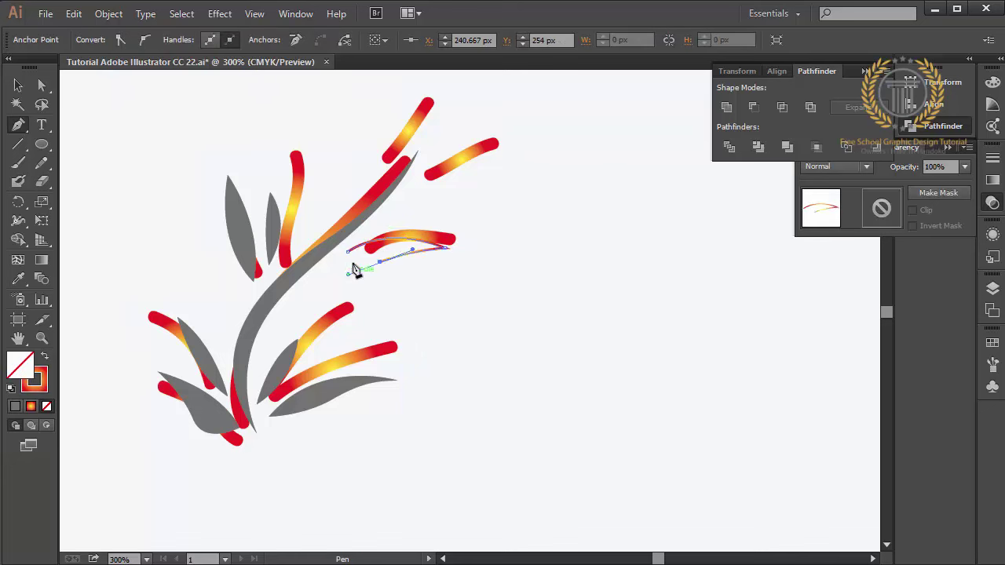
drag(348, 253, 351, 257)
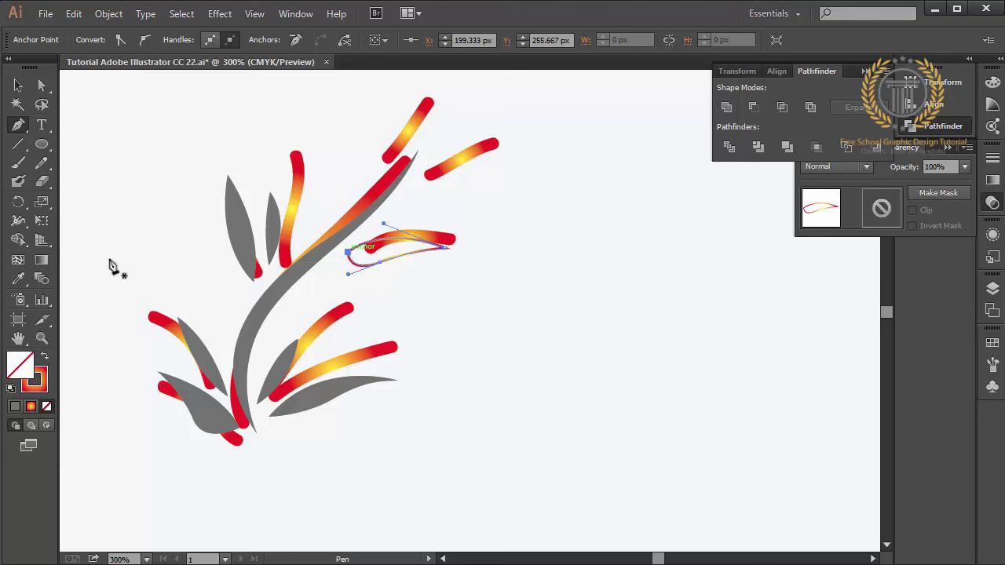
Give the new leaf the grey fill with the Eyedropper and draw a small leaf above it.
click(18, 279)
click(234, 220)
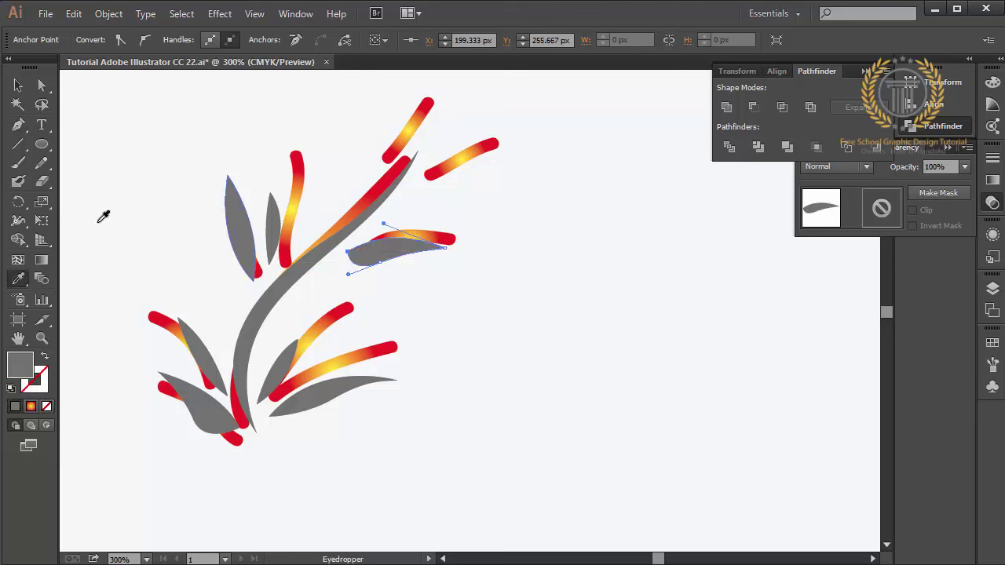
click(18, 125)
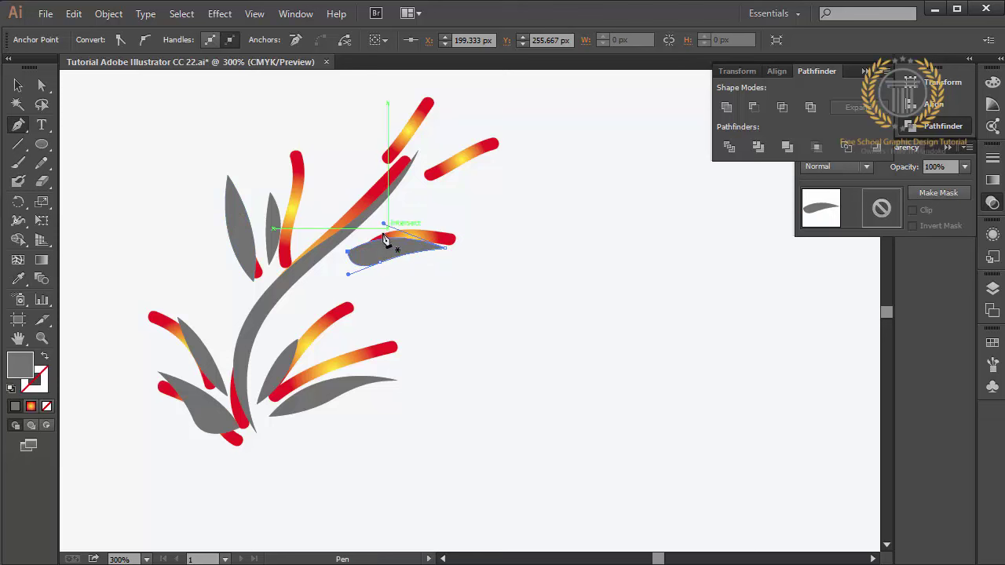
drag(373, 228, 442, 227)
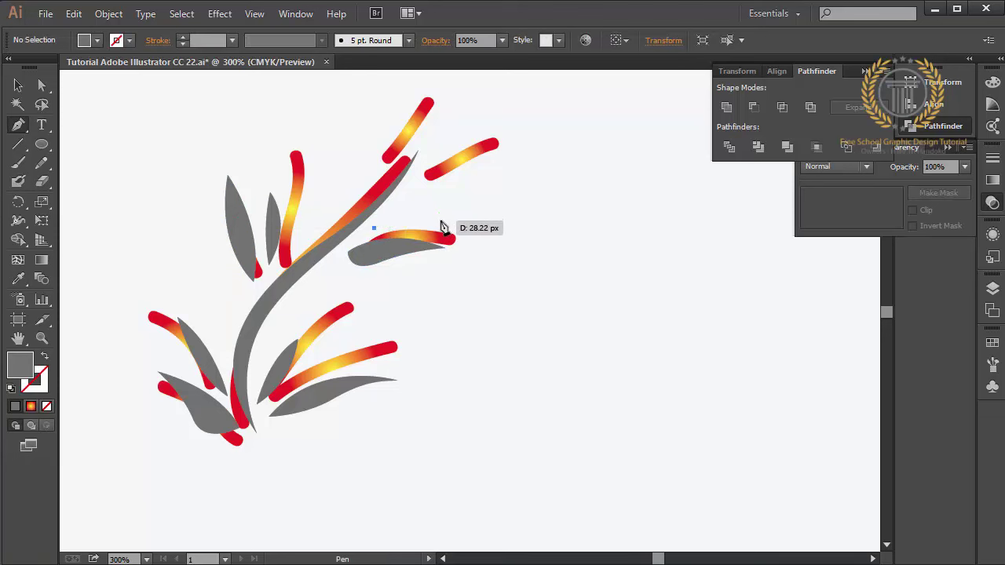
drag(480, 210, 479, 209)
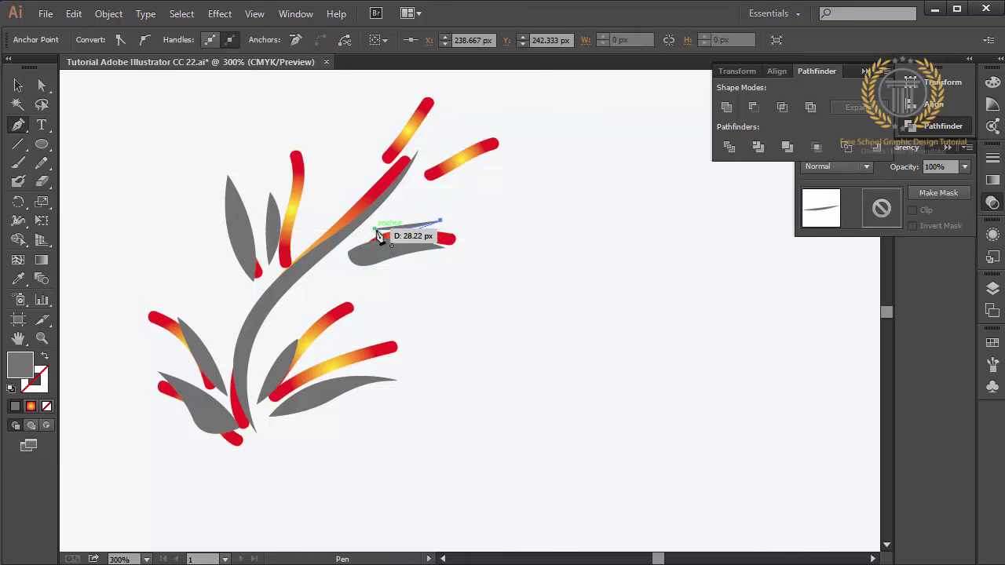
drag(371, 241, 377, 235)
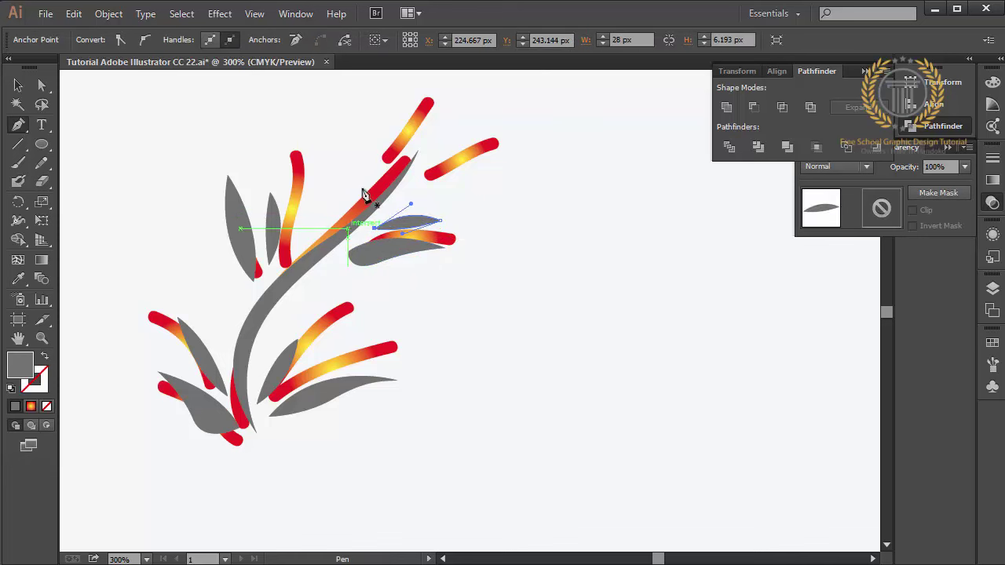
key(ctrl+shift+a)
Undo an attempted leaf on the upper stroke and draw a widened pointed leaf beside the stem.
drag(377, 173, 389, 112)
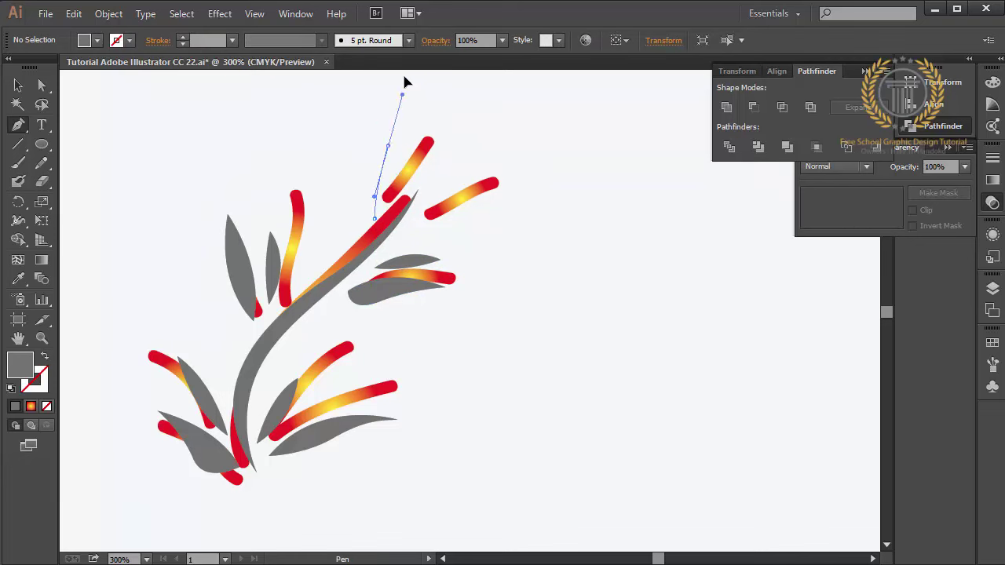
mouse_move(389, 112)
mouse_down()
mouse_move(393, 276)
mouse_move(406, 280)
mouse_move(408, 346)
mouse_move(426, 282)
mouse_move(423, 349)
mouse_move(376, 407)
mouse_up()
key(ctrl+z)
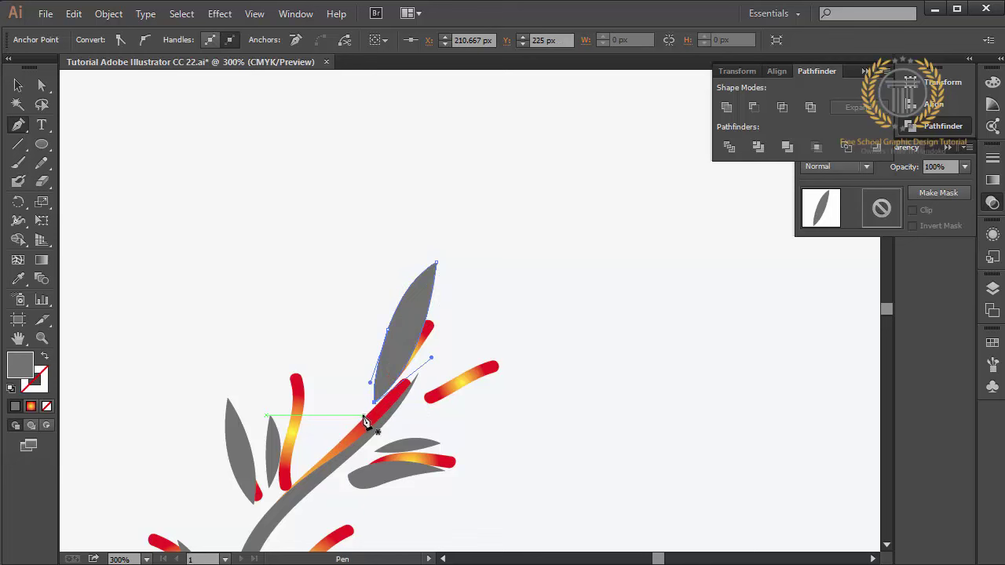
key(ctrl+shift+a)
click(362, 422)
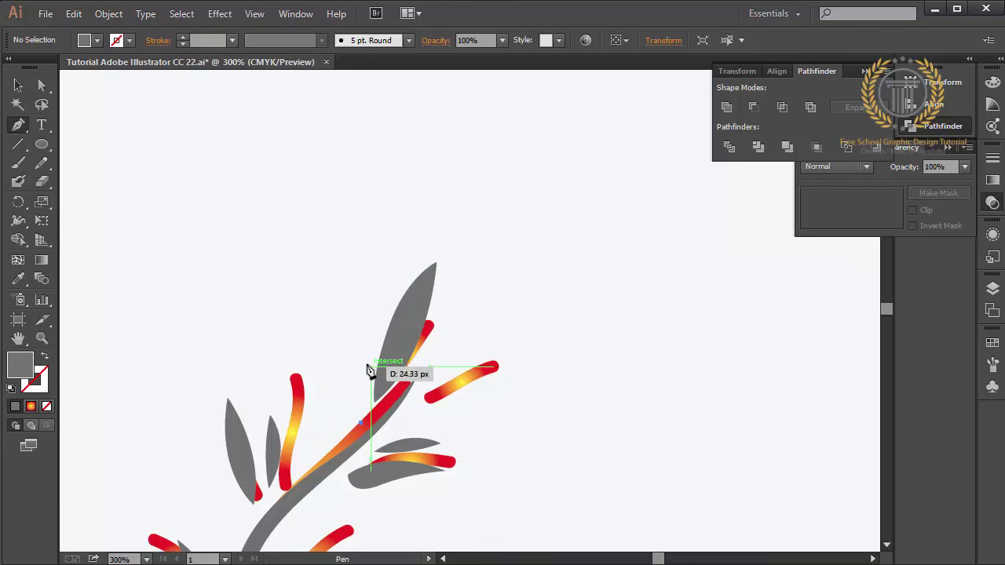
drag(361, 347, 353, 311)
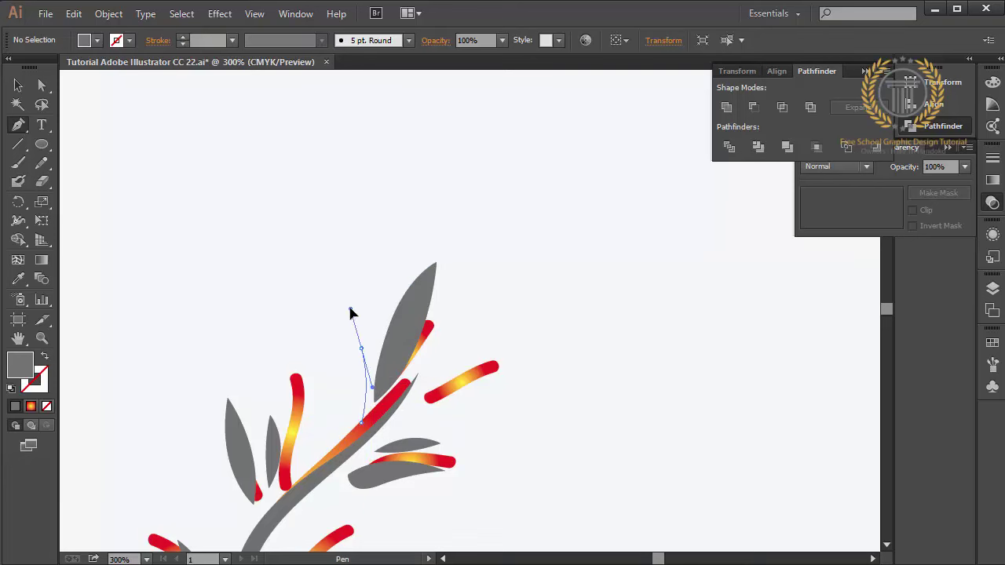
click(361, 348)
drag(362, 423, 368, 418)
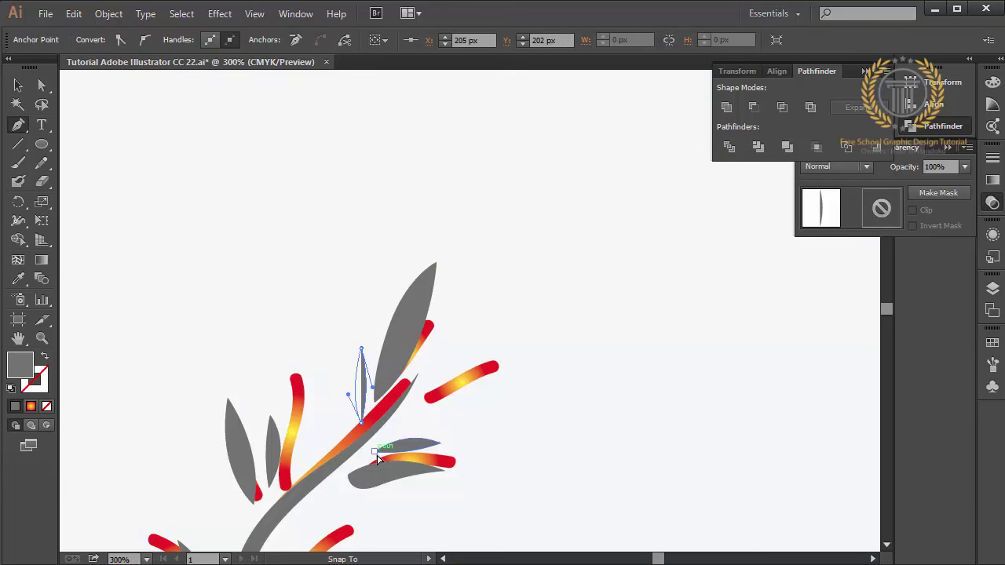
drag(353, 382, 343, 389)
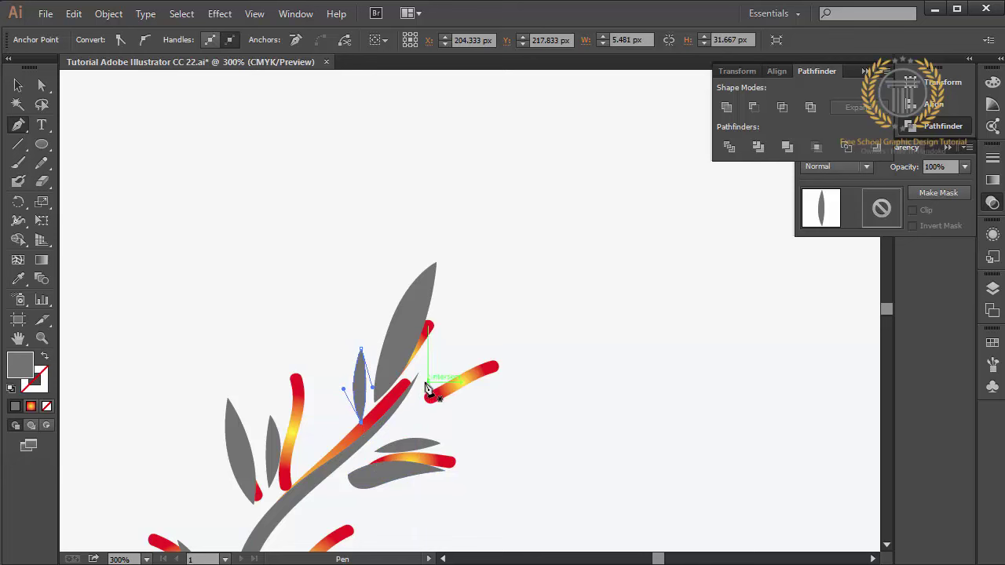
ctrl+click(428, 388)
Draw a small pointed leaf over the upper-right red stroke.
drag(436, 352, 467, 333)
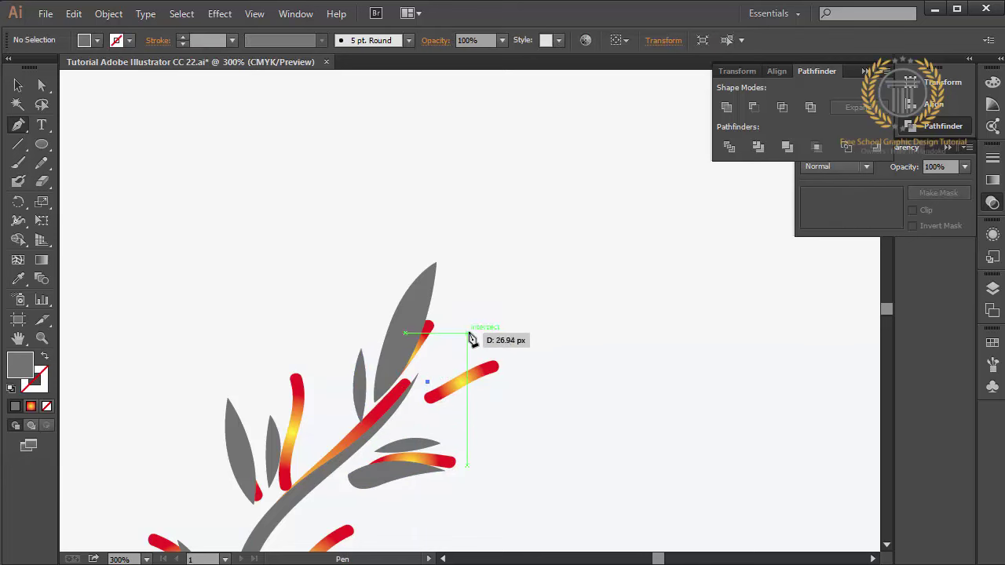
click(466, 333)
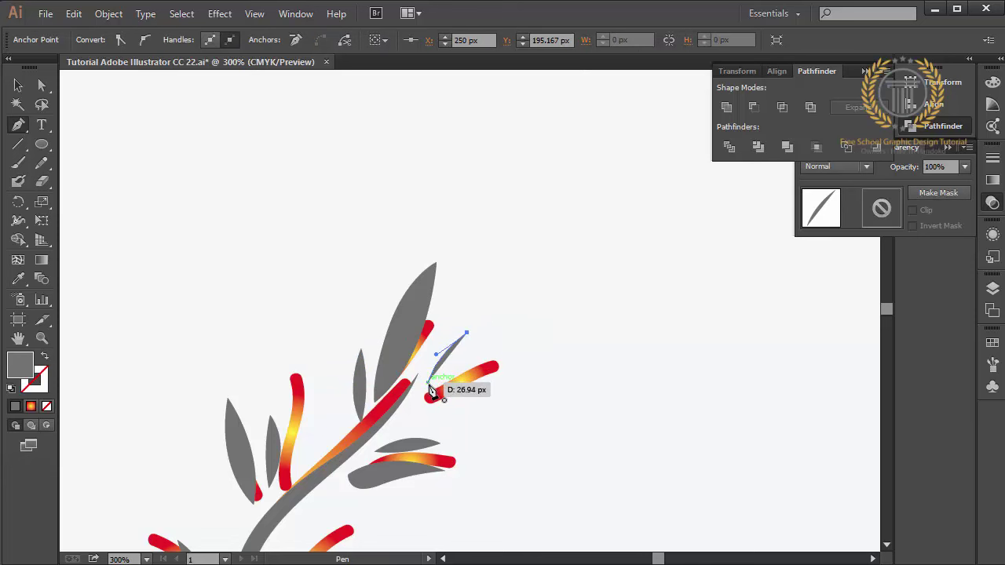
drag(430, 390, 402, 395)
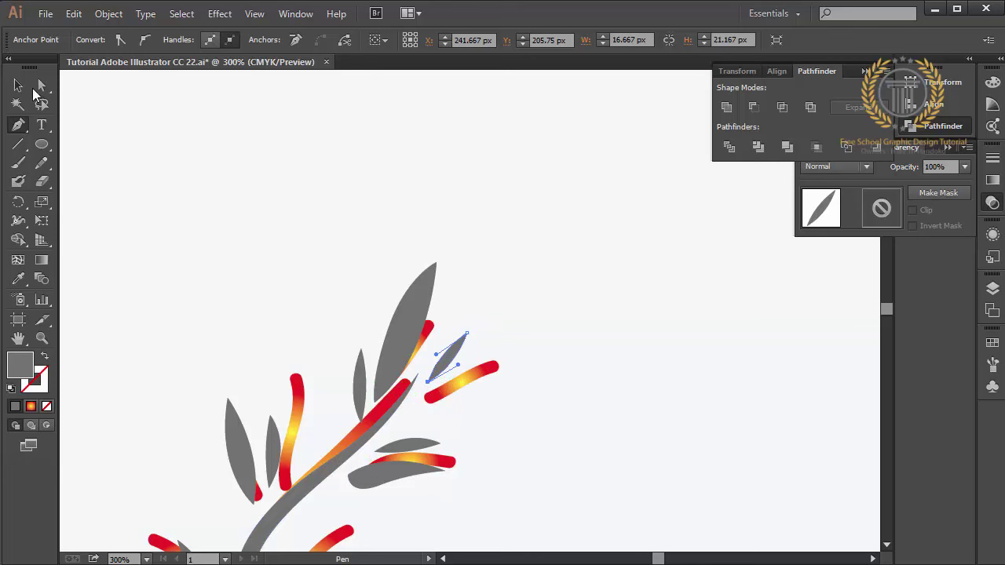
click(18, 84)
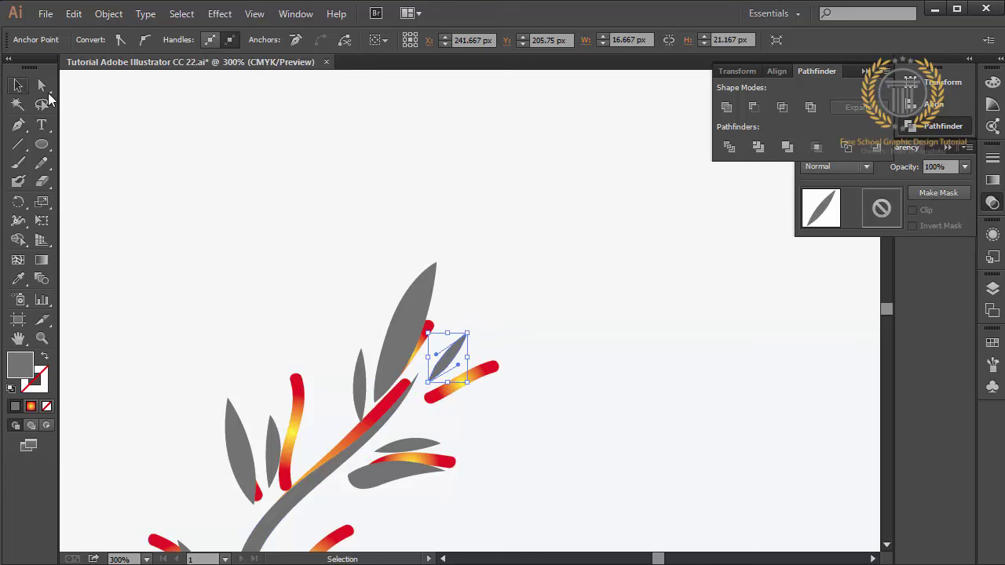
Select every grey leaf and the stem, undoing an accidental nudge.
click(886, 544)
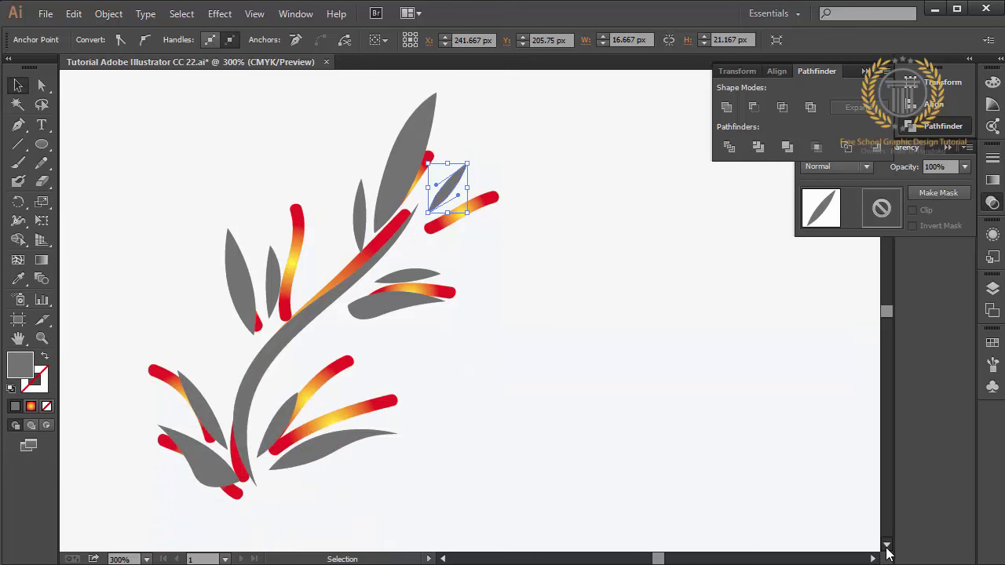
click(301, 441)
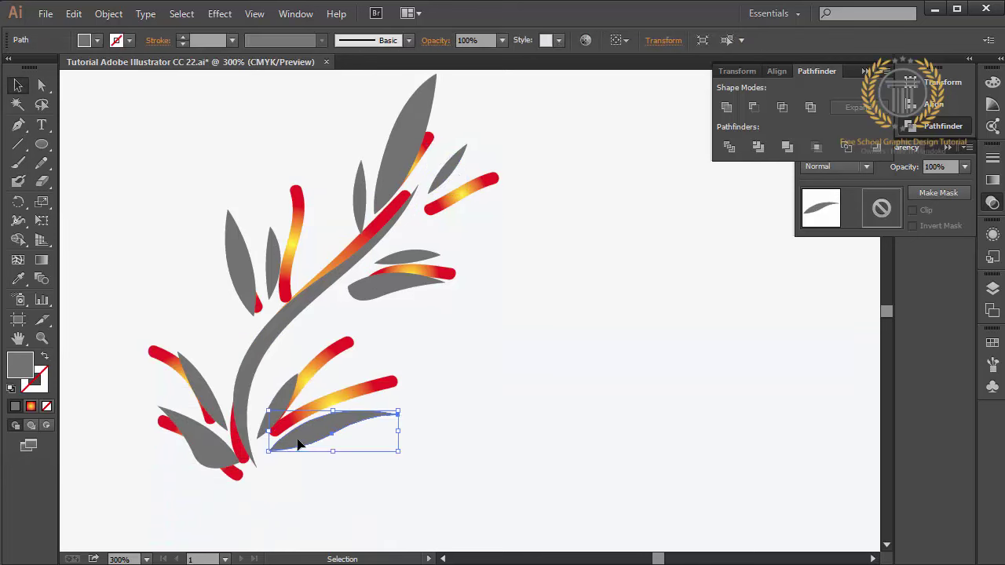
shift+click(267, 412)
shift+click(218, 456)
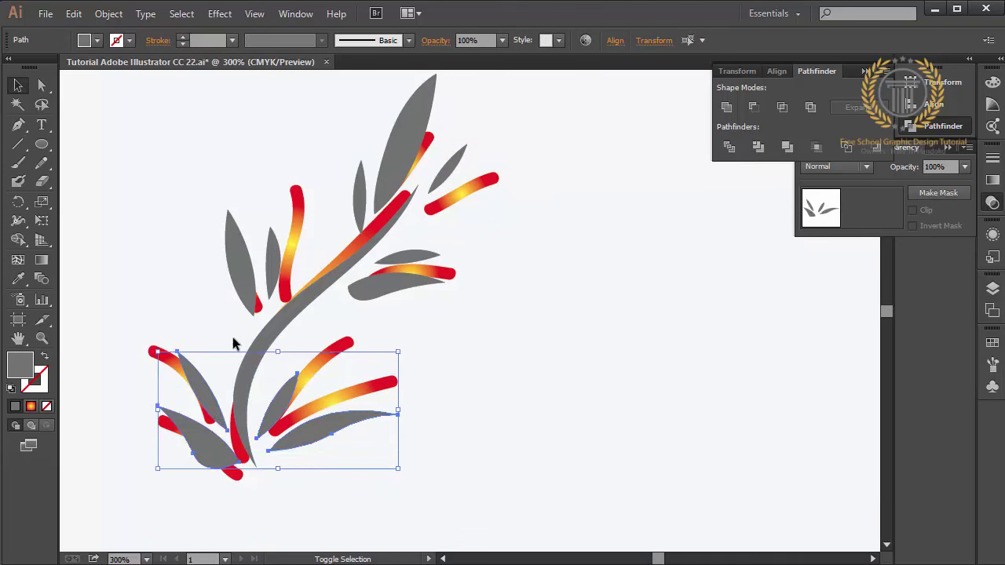
shift+click(246, 292)
drag(267, 268, 267, 269)
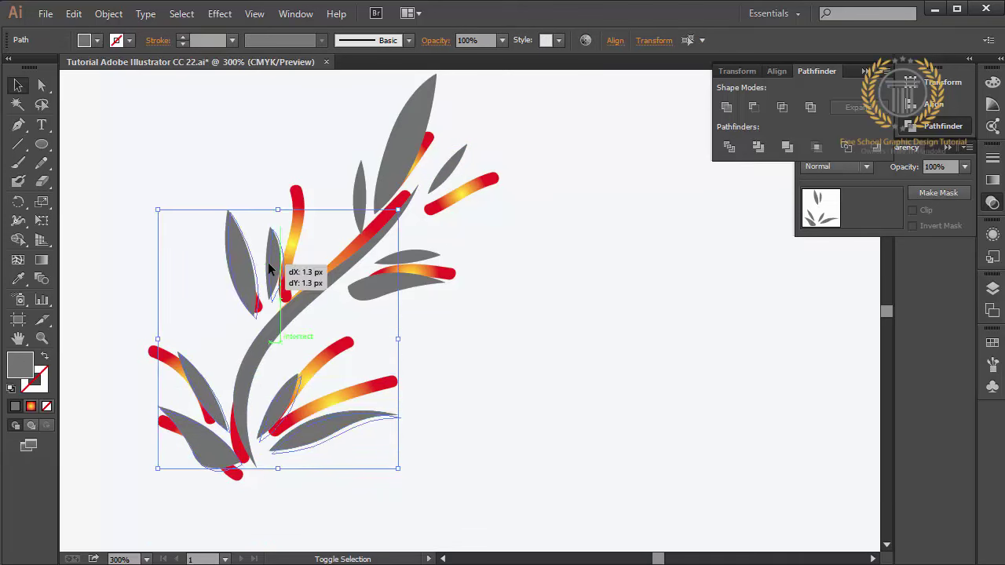
key(ctrl+z)
shift+click(355, 206)
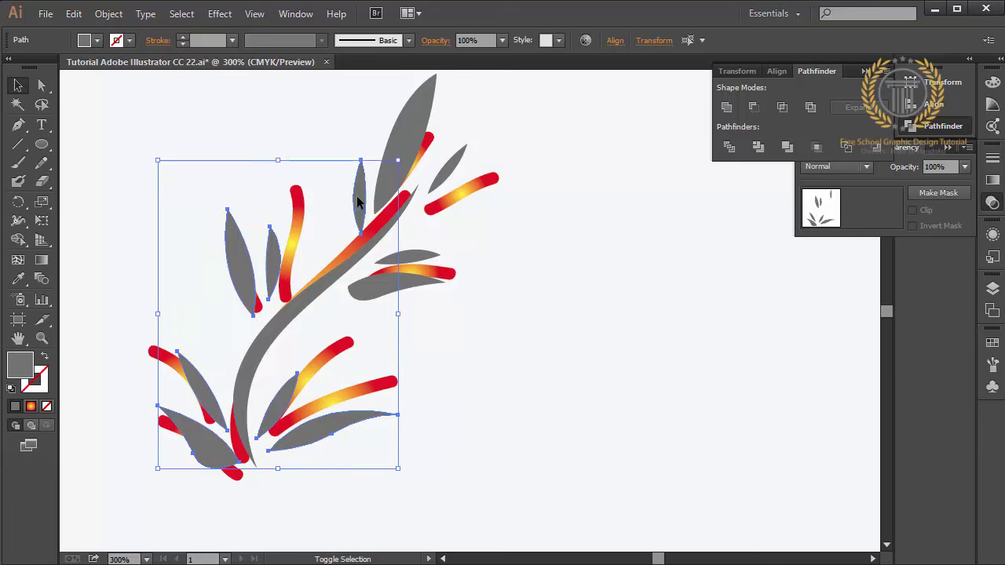
shift+click(405, 143)
shift+click(452, 169)
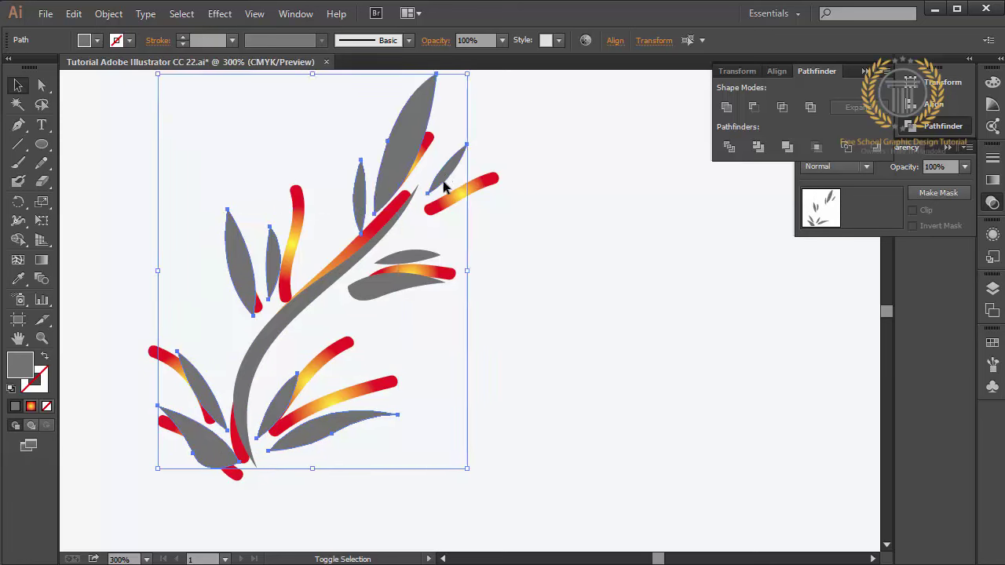
shift+click(410, 259)
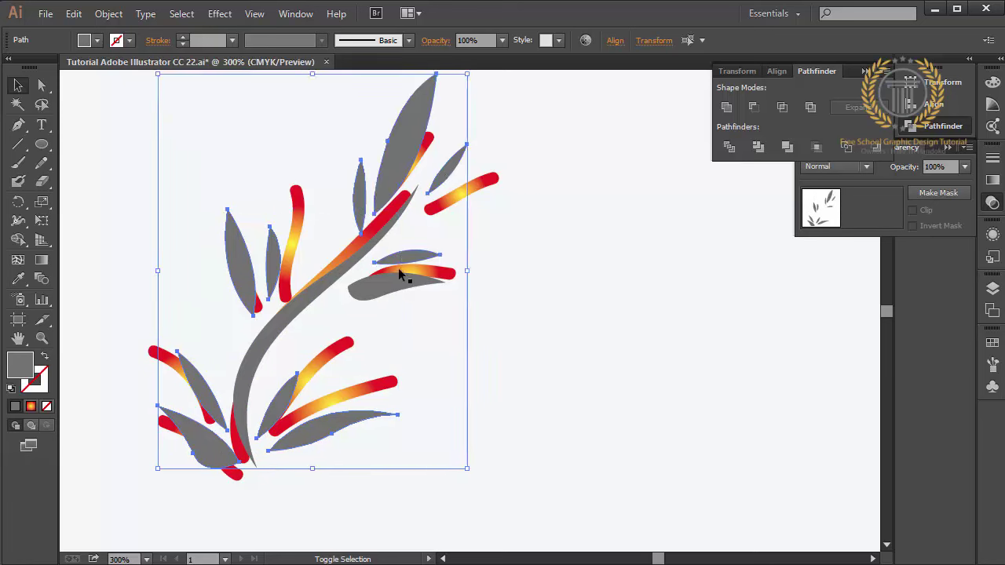
Group the grey leaves and stem and move the group to the right.
right_click(286, 318)
click(330, 390)
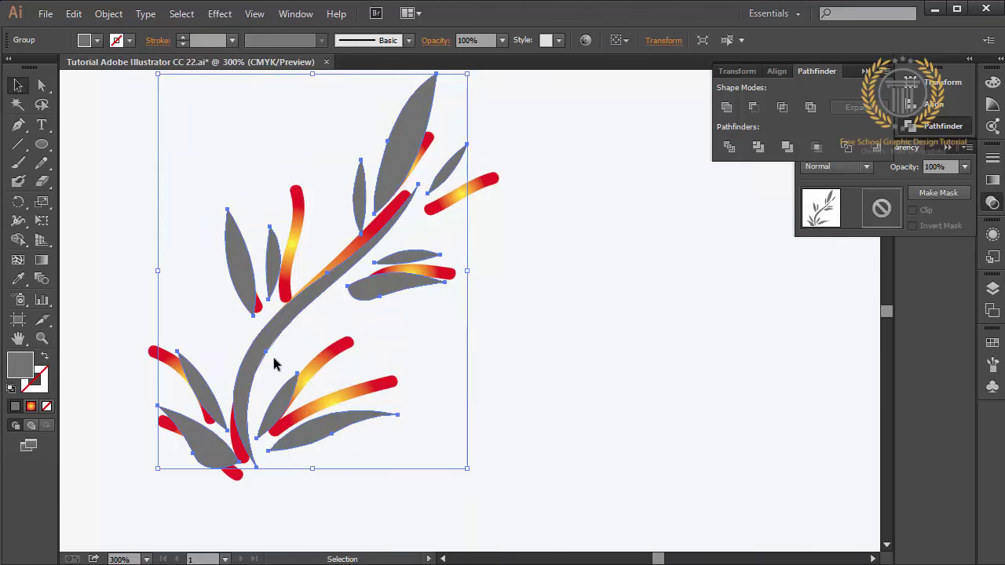
drag(262, 354, 535, 354)
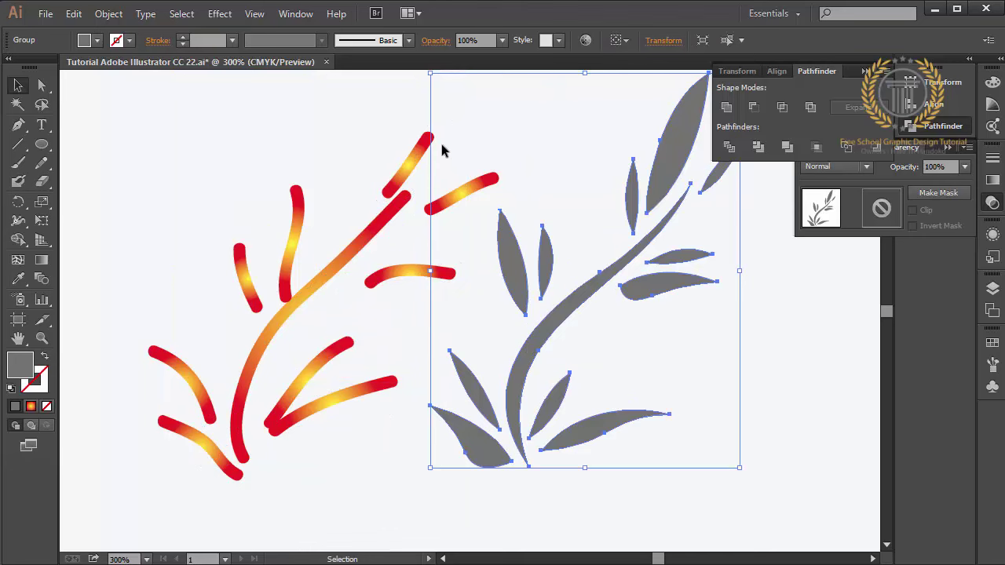
Group all the red gradient strokes and move that group up and left.
drag(443, 125, 173, 400)
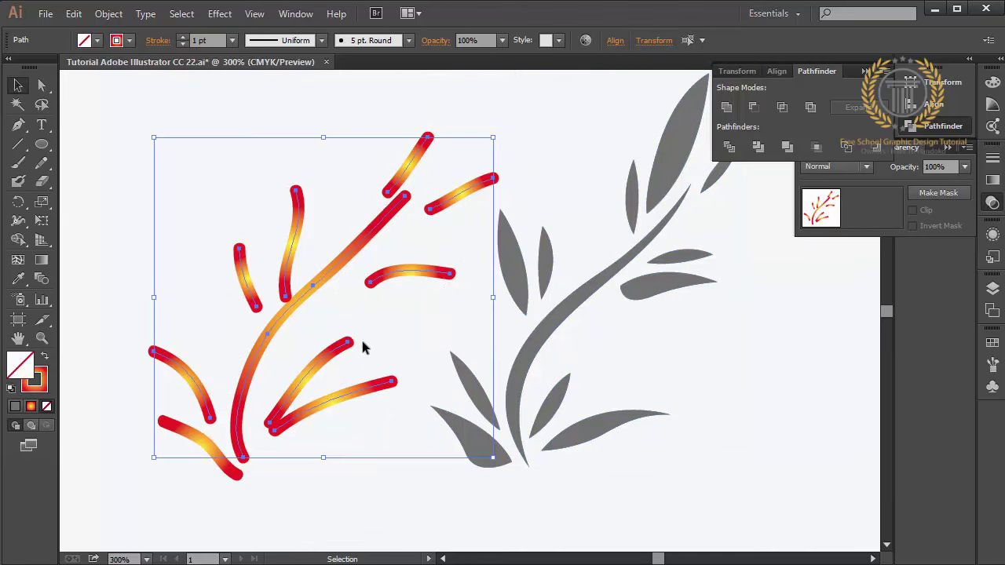
mouse_move(441, 179)
mouse_down()
mouse_move(247, 468)
mouse_move(183, 472)
mouse_up()
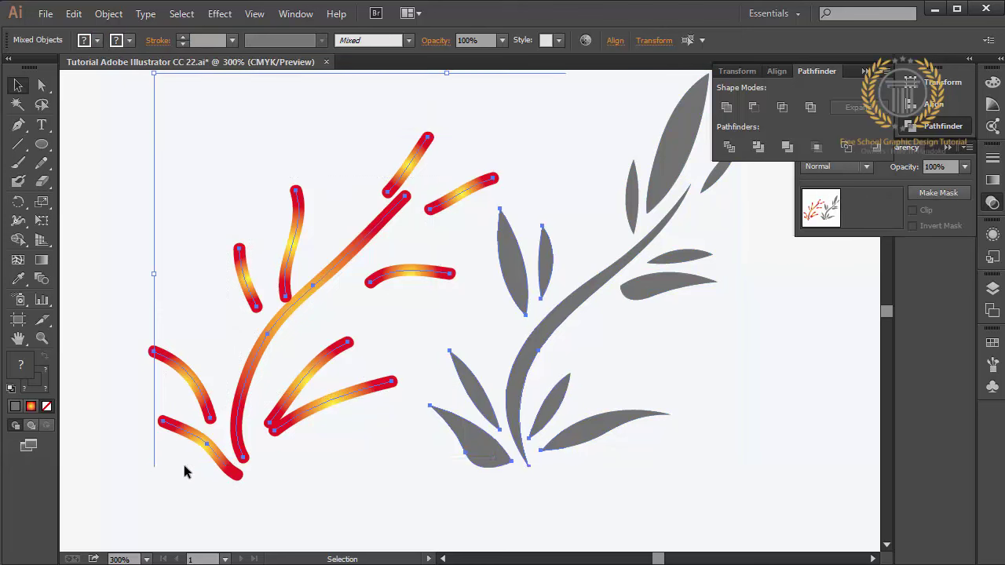
shift+click(498, 410)
shift+click(479, 396)
right_click(373, 328)
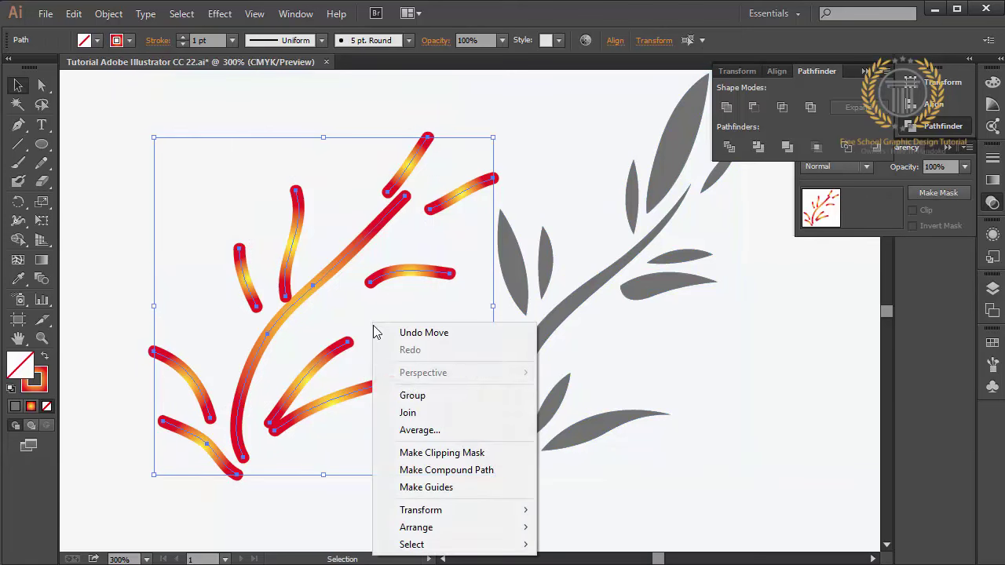
click(415, 395)
drag(363, 392, 253, 362)
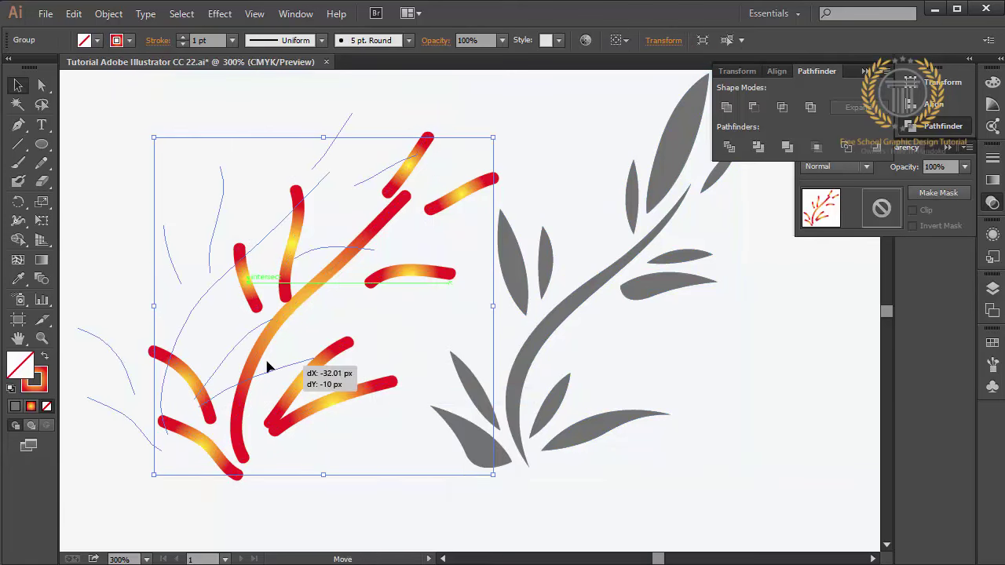
Zoom out and spread the two groups further apart side by side.
key(ctrl+minus)
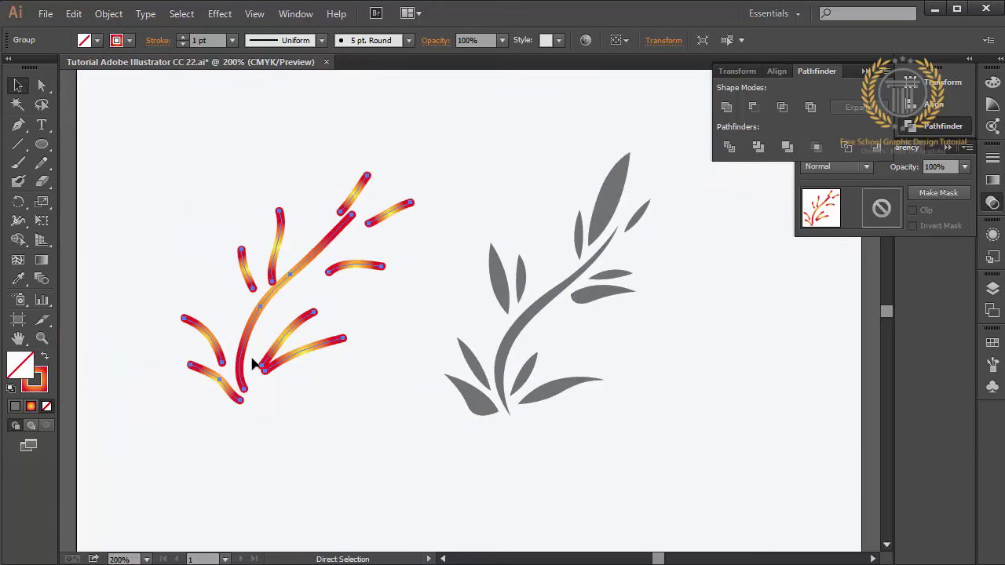
drag(306, 359, 251, 365)
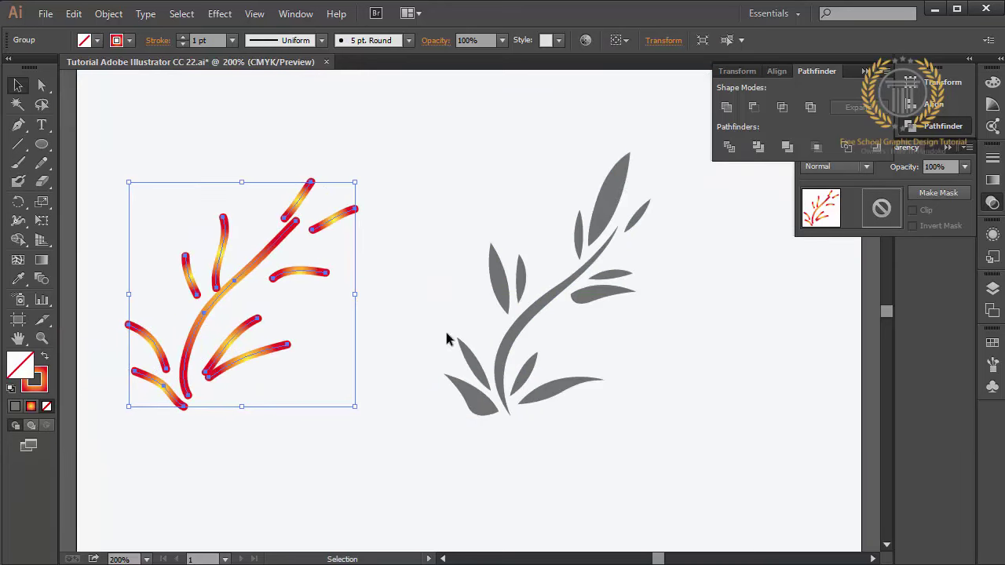
click(533, 361)
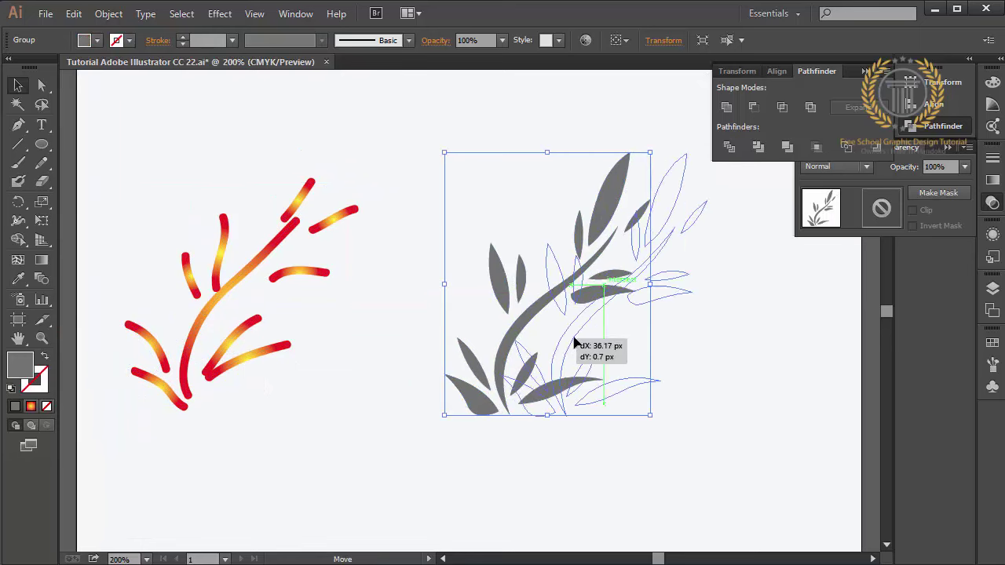
drag(511, 337, 594, 340)
click(379, 313)
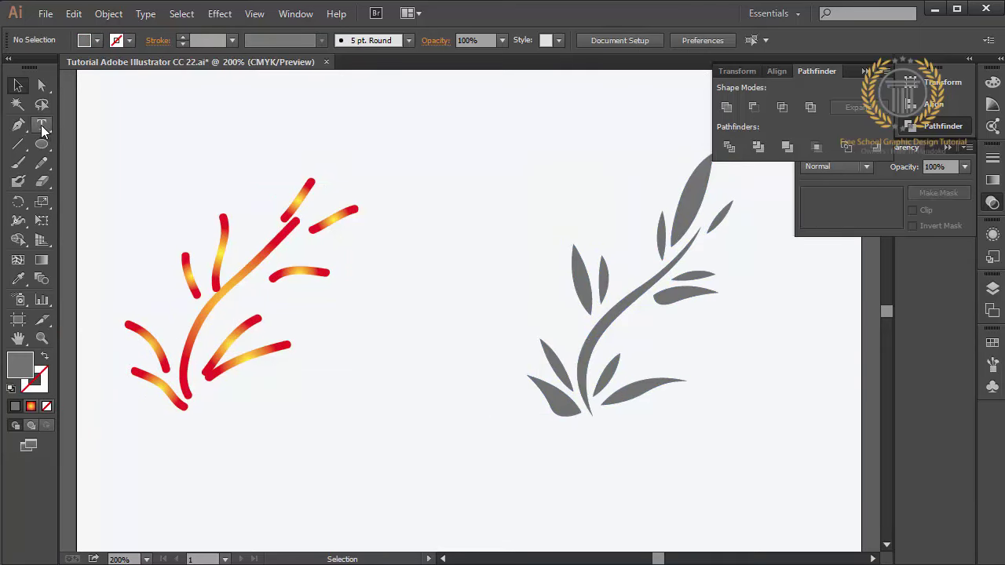
click(42, 125)
Type a heading starting 'concept' and ending 'change to graph' above the red strokes.
click(196, 147)
text(conc)
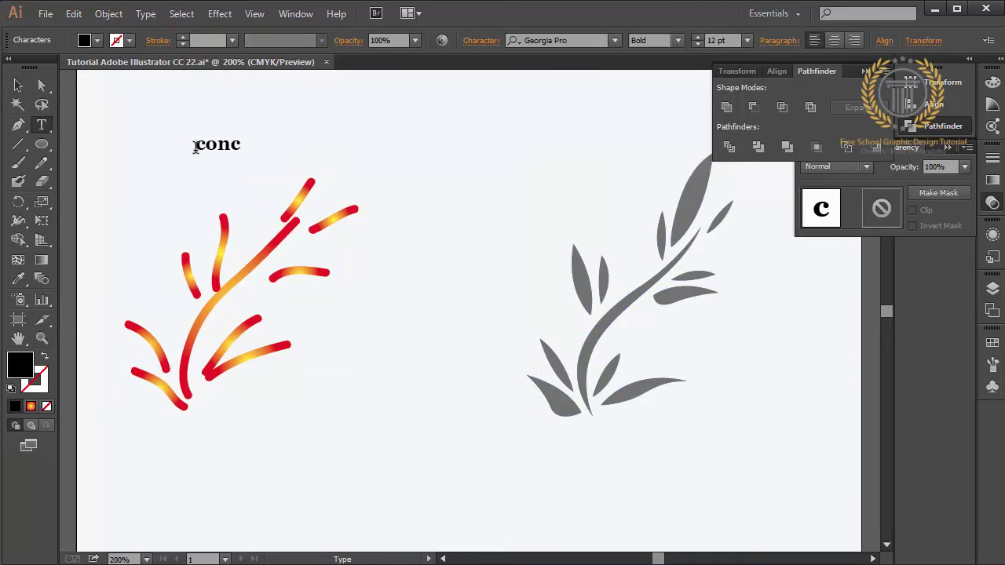
text(ept)
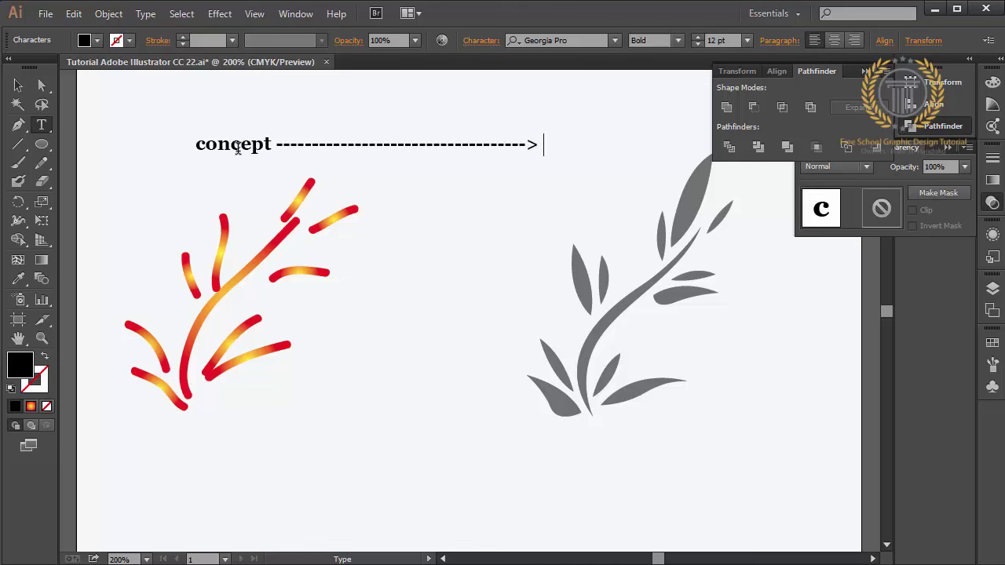
text(change to)
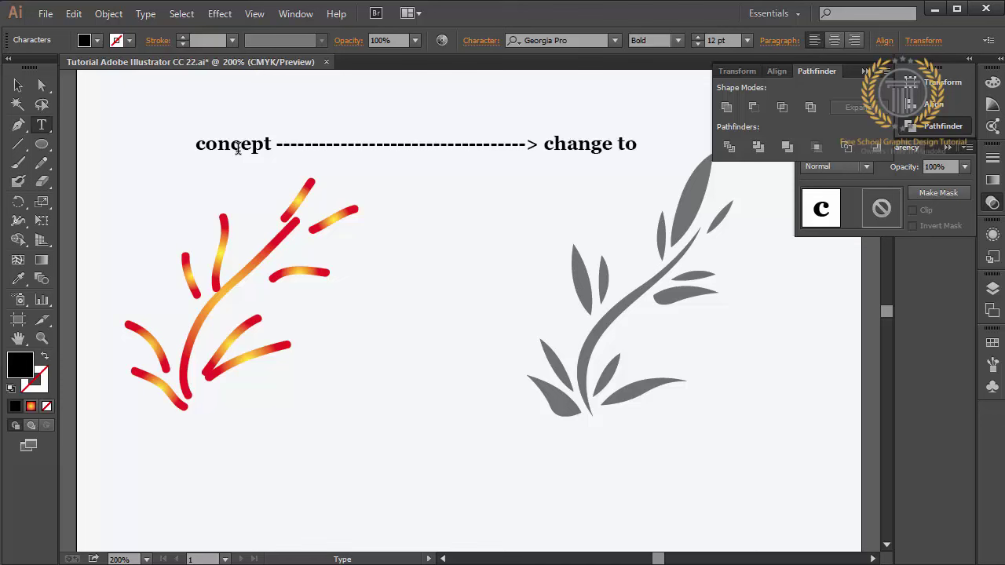
text( graphic)
click(874, 69)
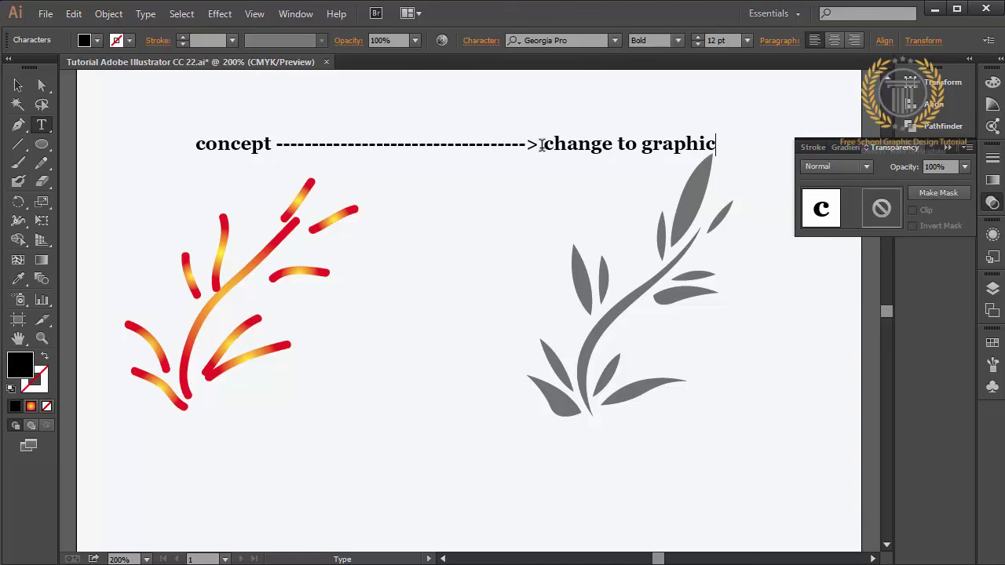
Replace 'change to graphic' with 'result' and shift the heading about 80 px right.
drag(544, 144, 731, 146)
text(resul)
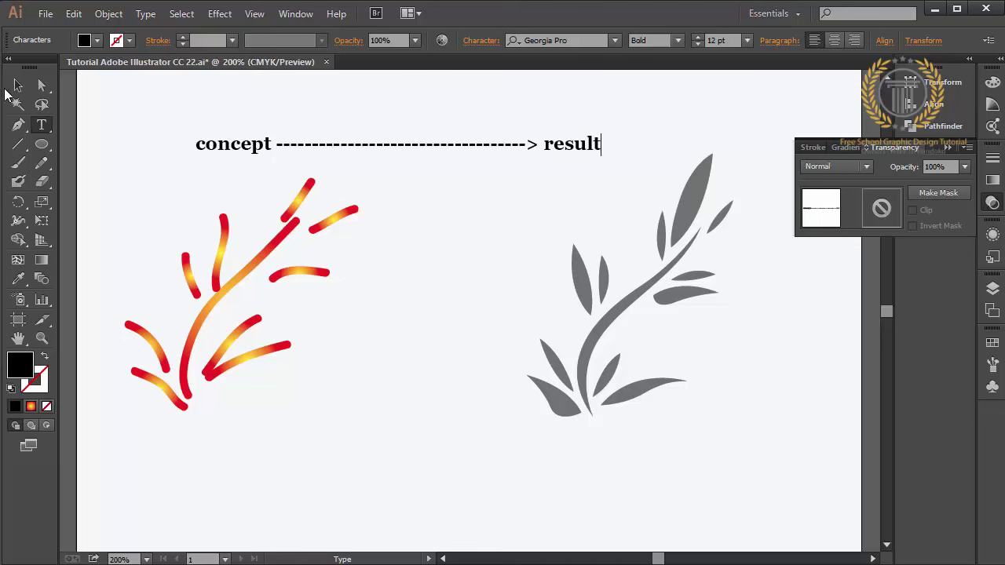
click(18, 88)
drag(390, 150, 450, 162)
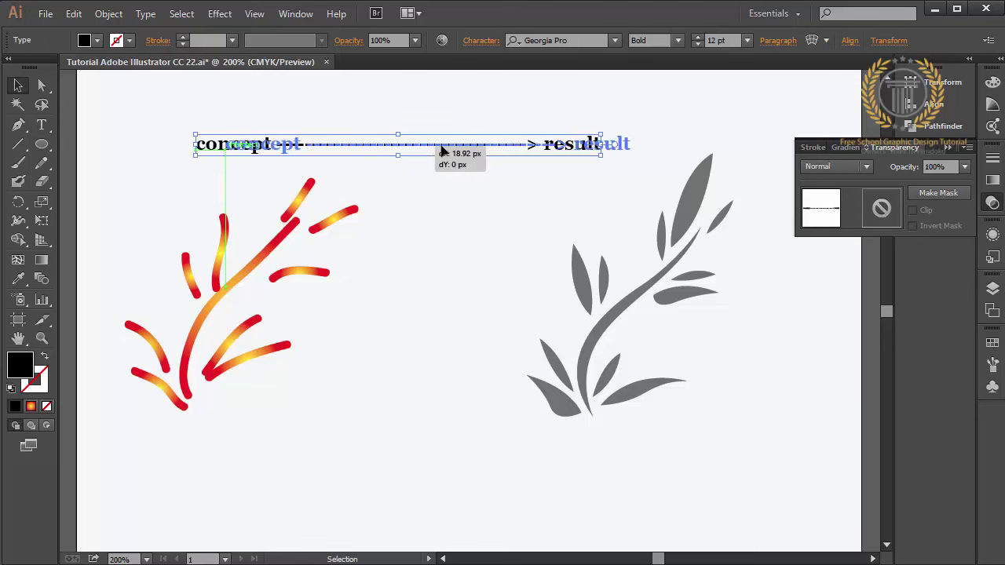
click(441, 241)
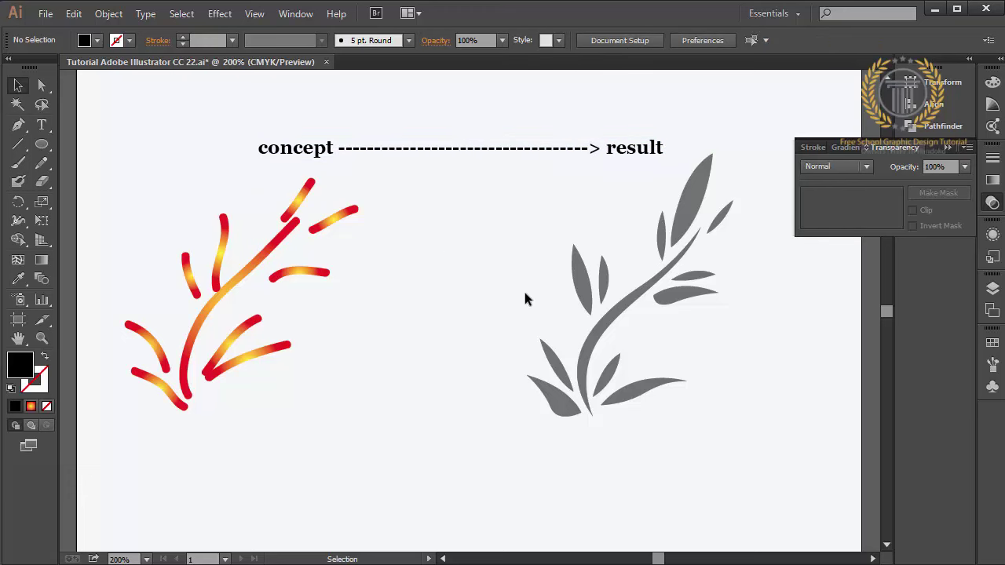
Ungroup the grey branch and select only its curved stem.
click(586, 287)
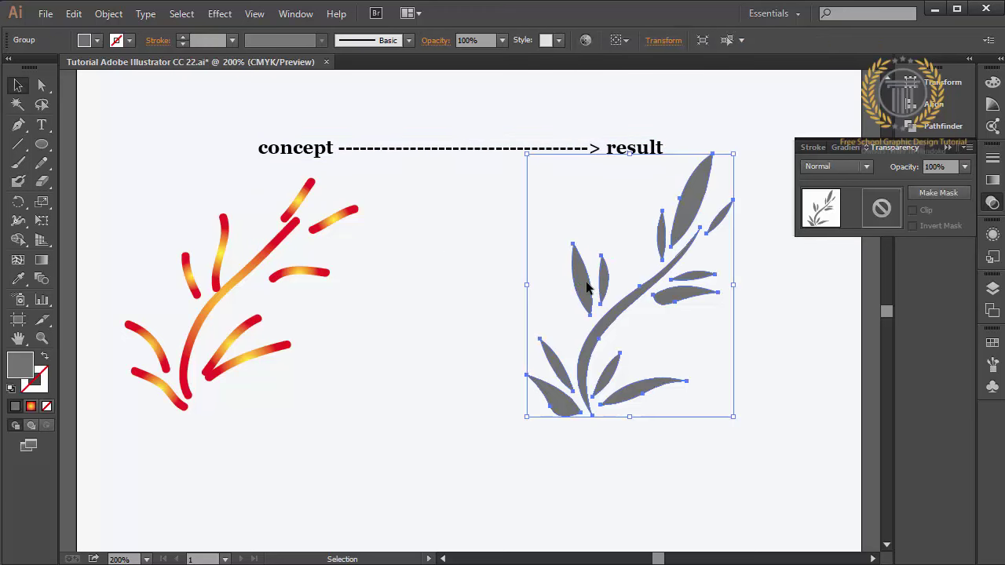
right_click(587, 285)
click(628, 374)
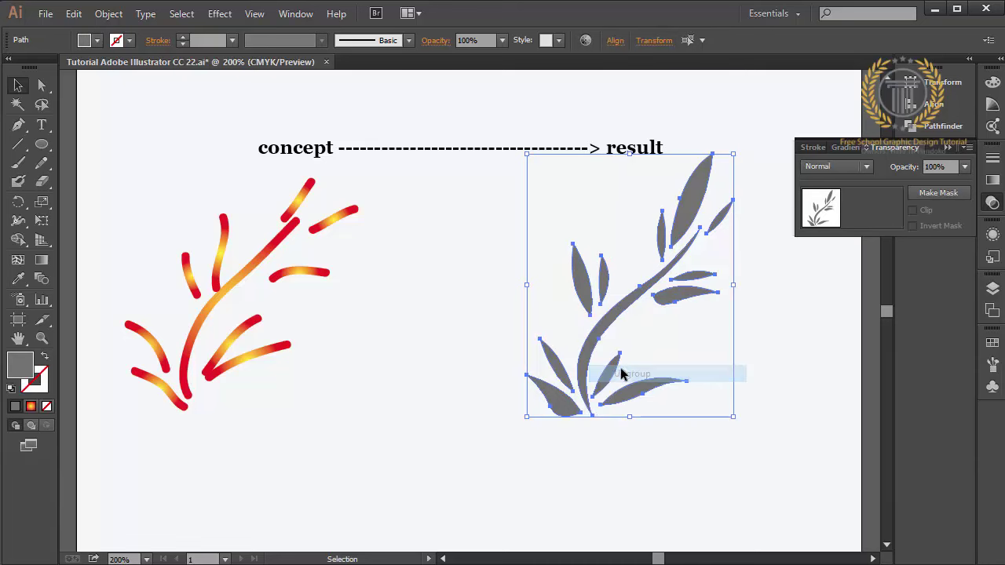
click(659, 350)
click(613, 322)
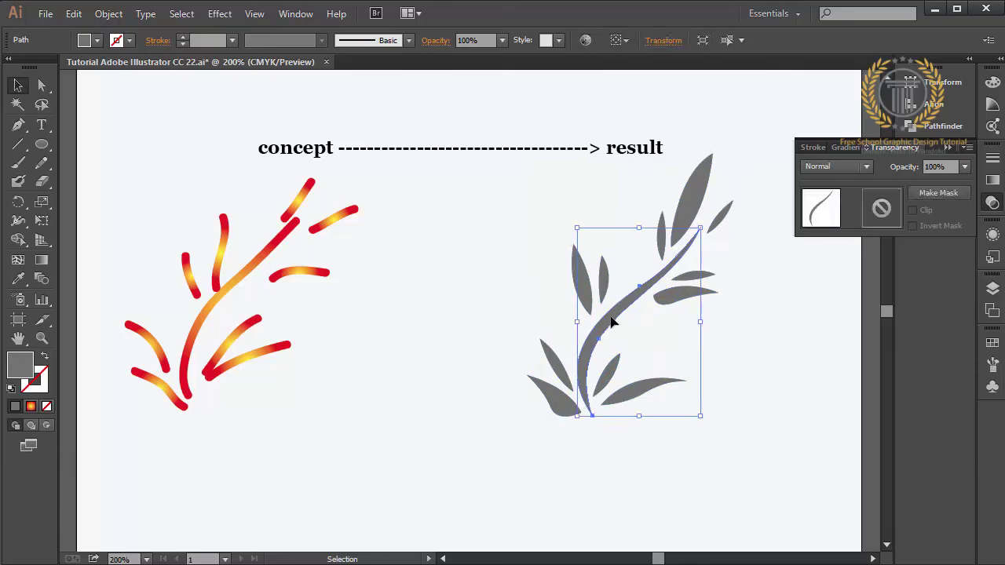
Fill the stem a dark brown swatch from the Swatches panel.
click(949, 146)
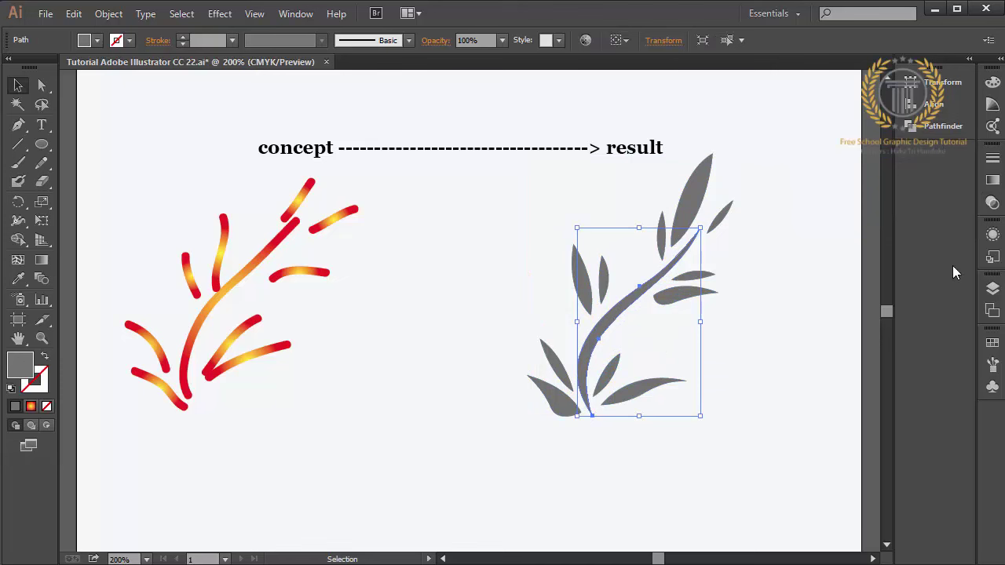
click(992, 343)
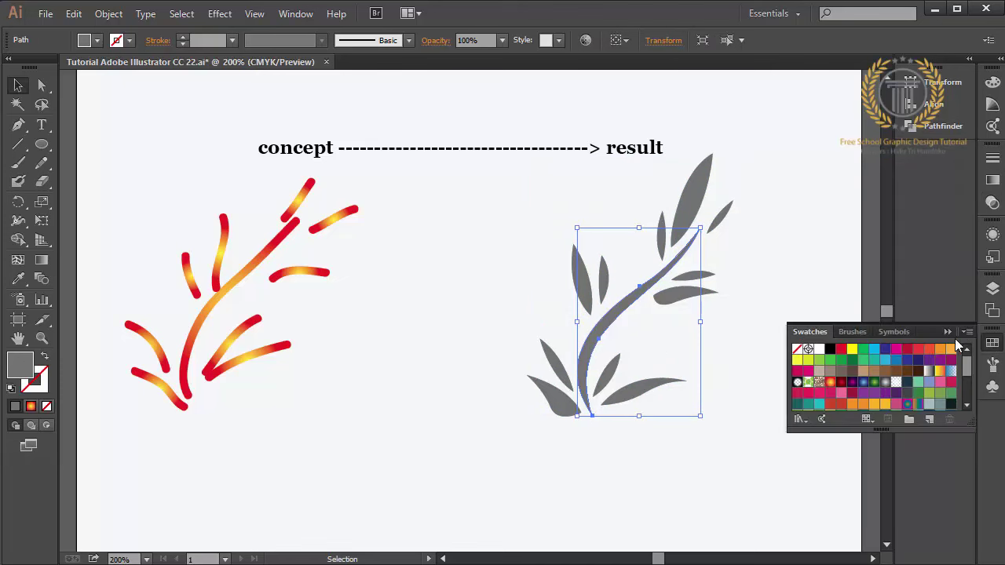
click(817, 361)
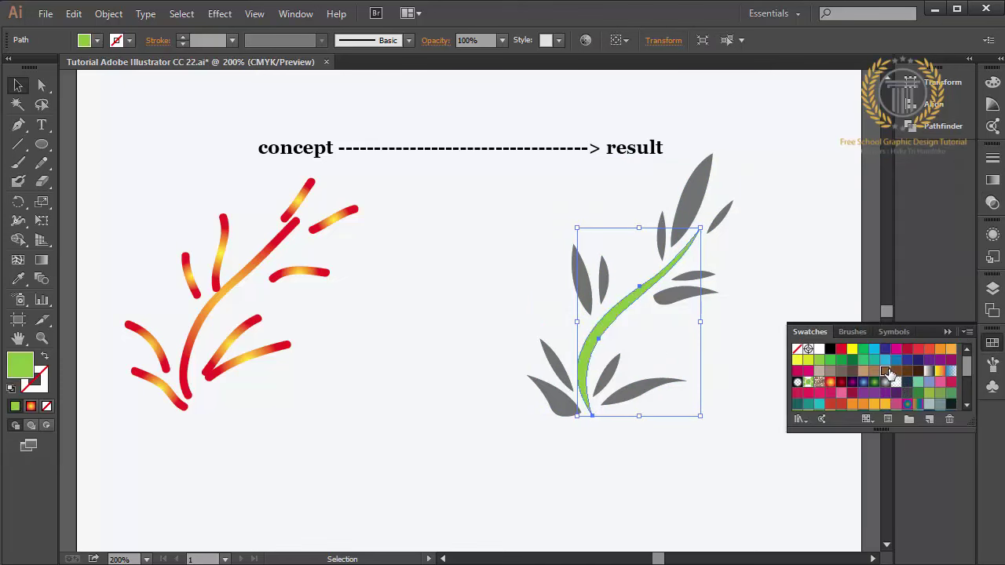
click(885, 371)
click(896, 372)
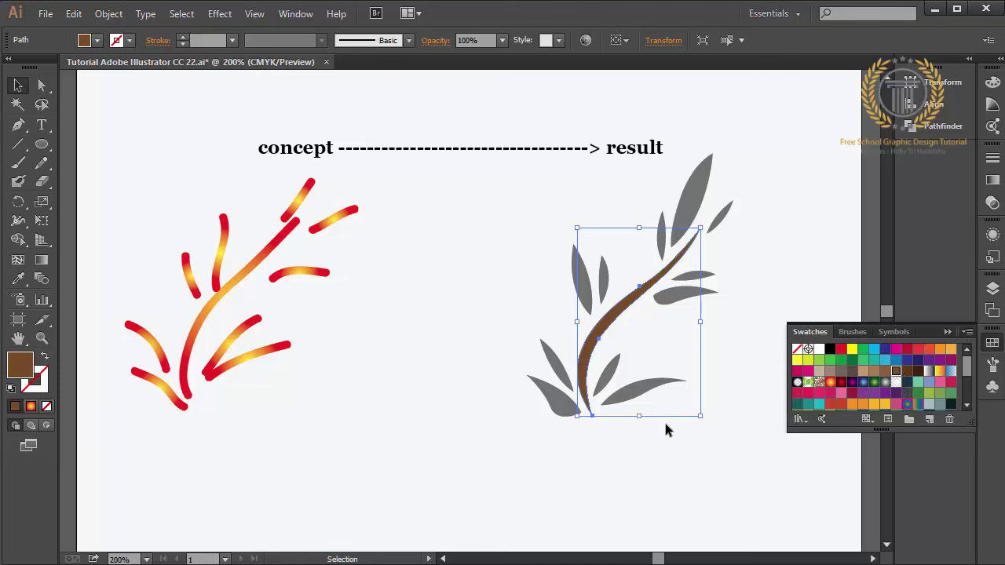
click(609, 377)
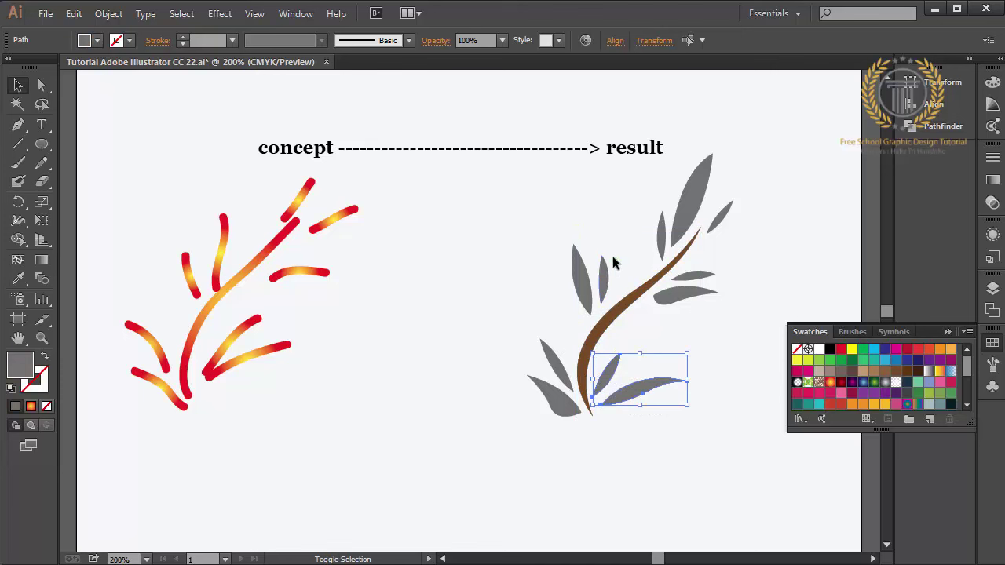
Fill the lower, upper-left and small upper-right leaves light green.
drag(613, 258, 566, 280)
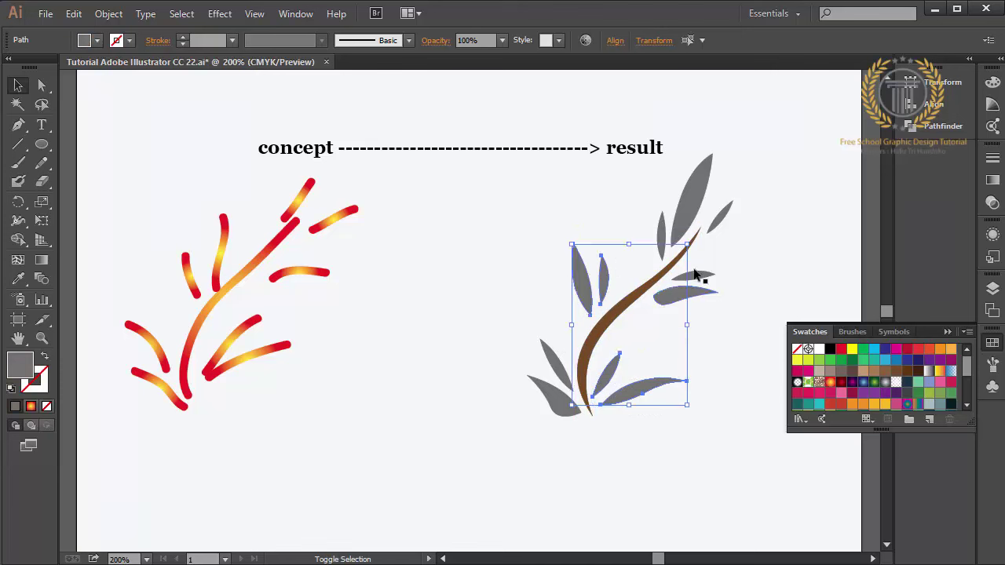
shift+click(723, 214)
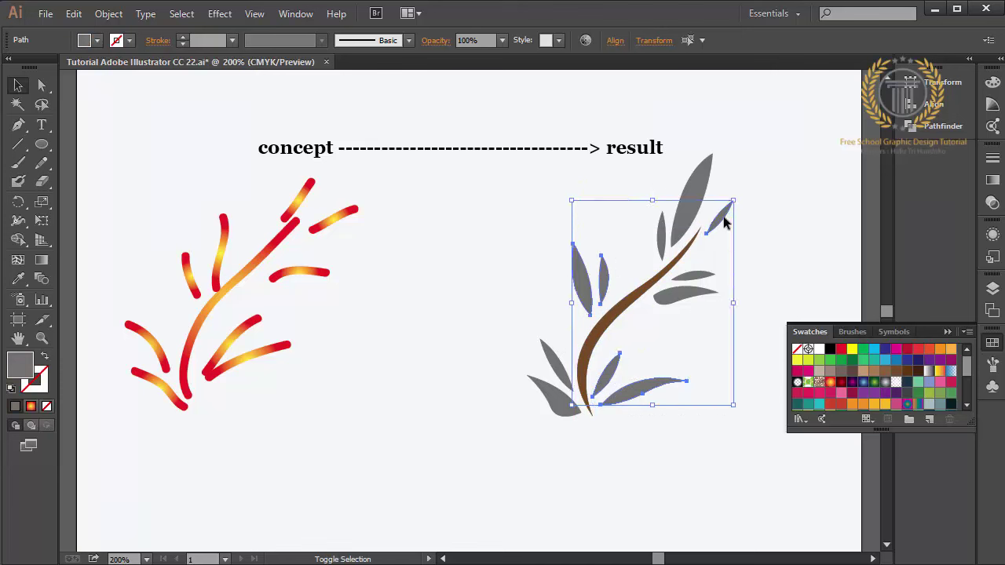
click(818, 360)
Fill the right-side, top and lower-left leaves dark green, then select the whole branch.
click(684, 276)
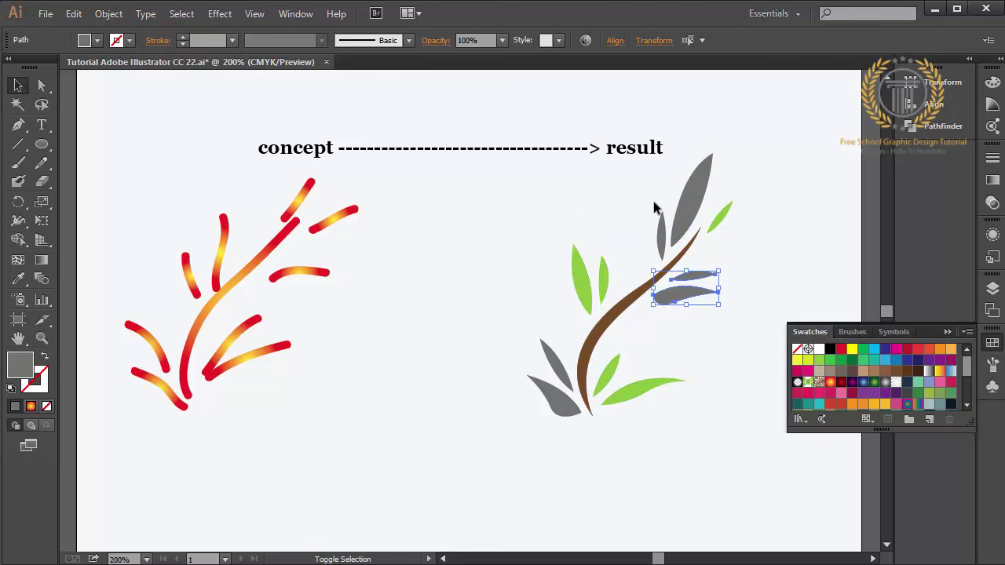
shift+click(666, 226)
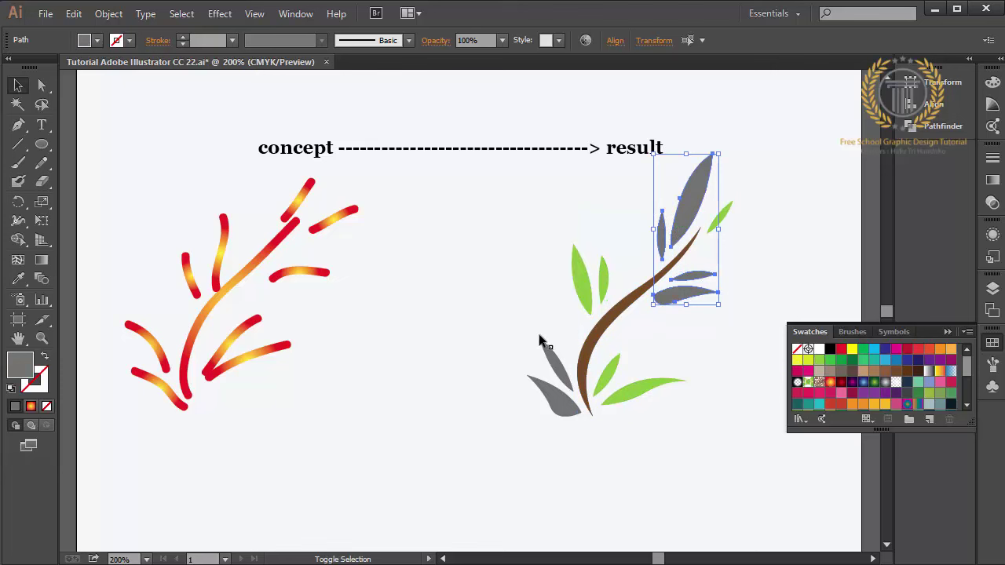
shift+click(537, 376)
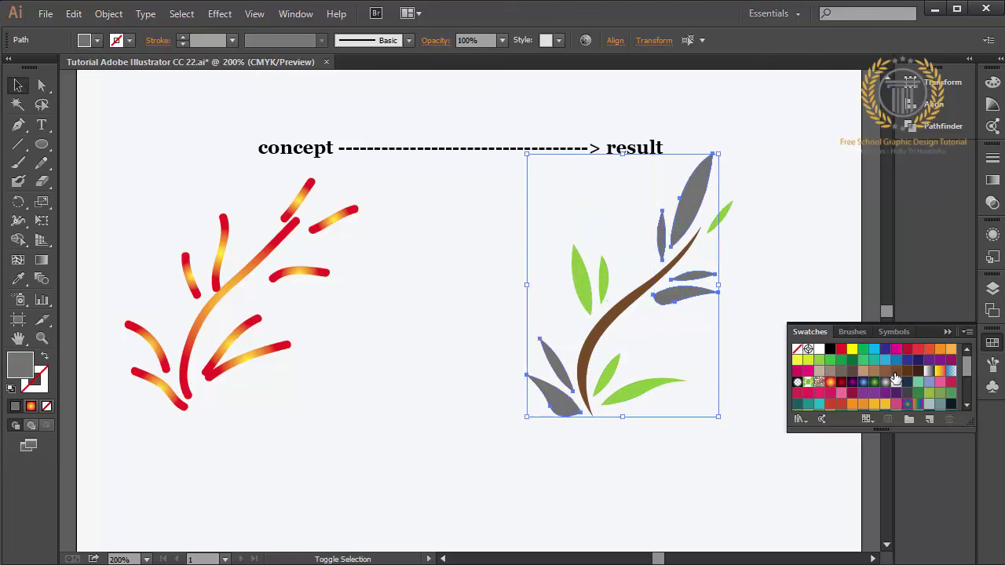
click(818, 360)
click(818, 360)
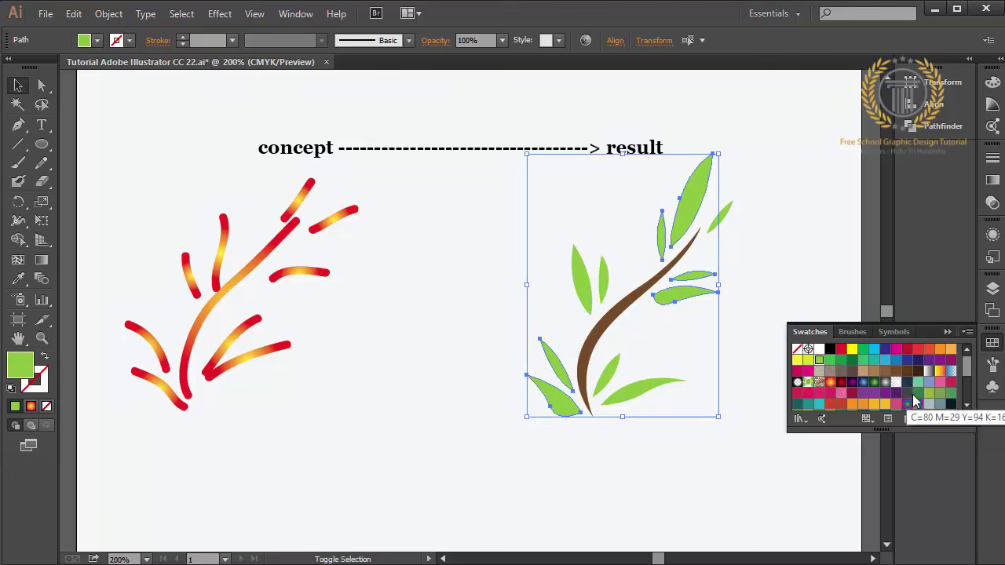
click(915, 393)
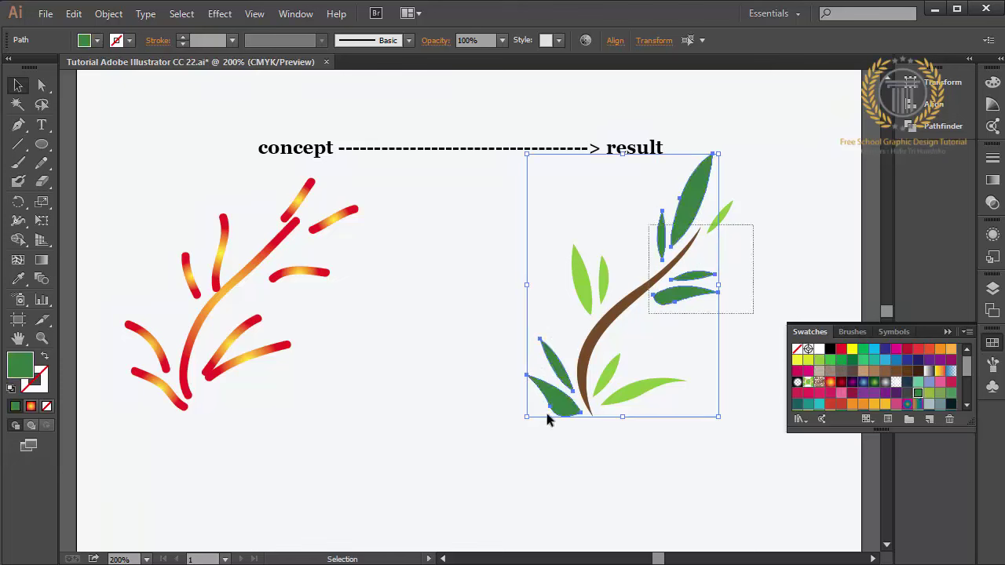
drag(752, 229, 516, 442)
Group the selected green leaves and brown stem into one object, then deselect.
right_click(516, 441)
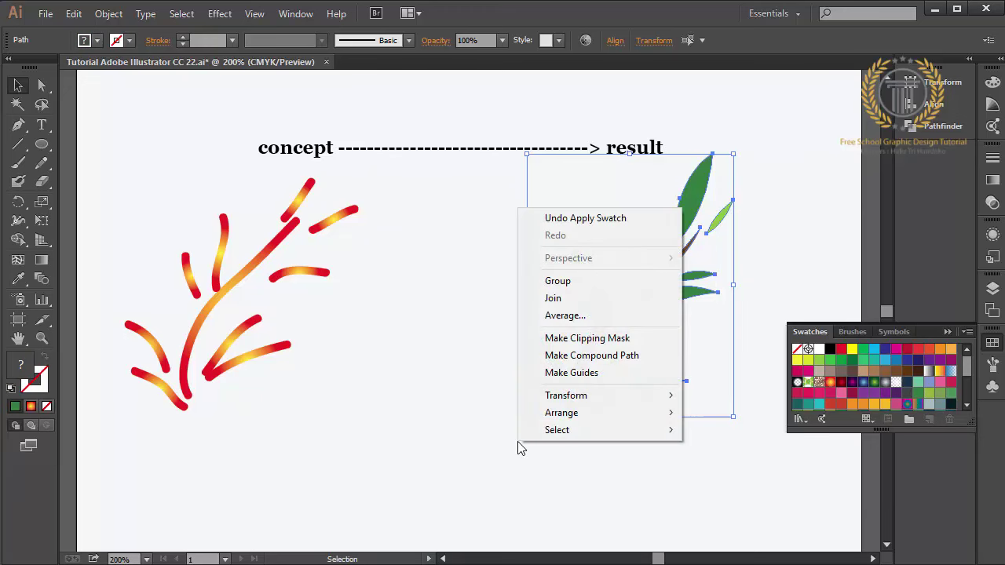
click(566, 281)
click(489, 297)
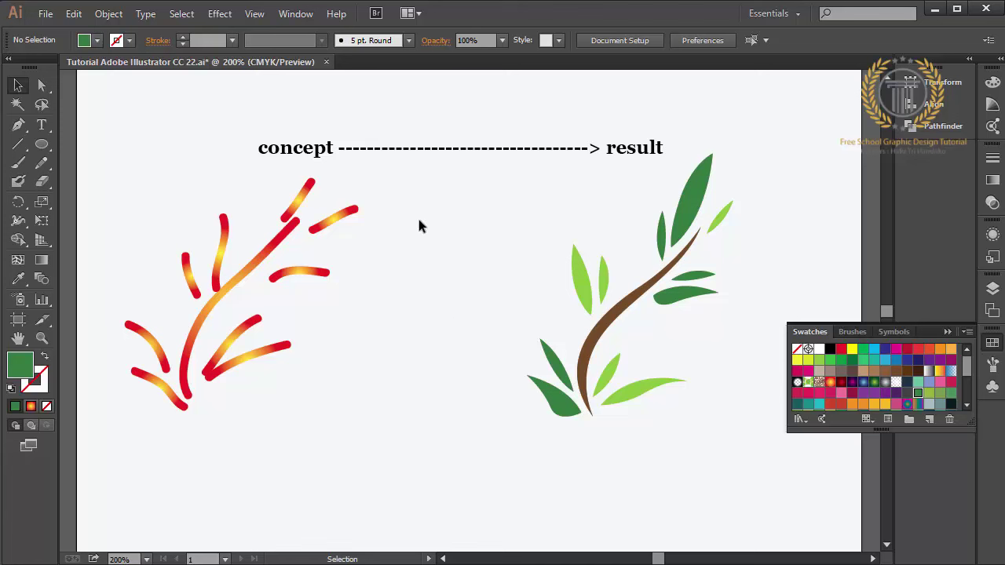
Delete the heading and the red concept sketch branch.
click(949, 333)
drag(405, 127, 242, 375)
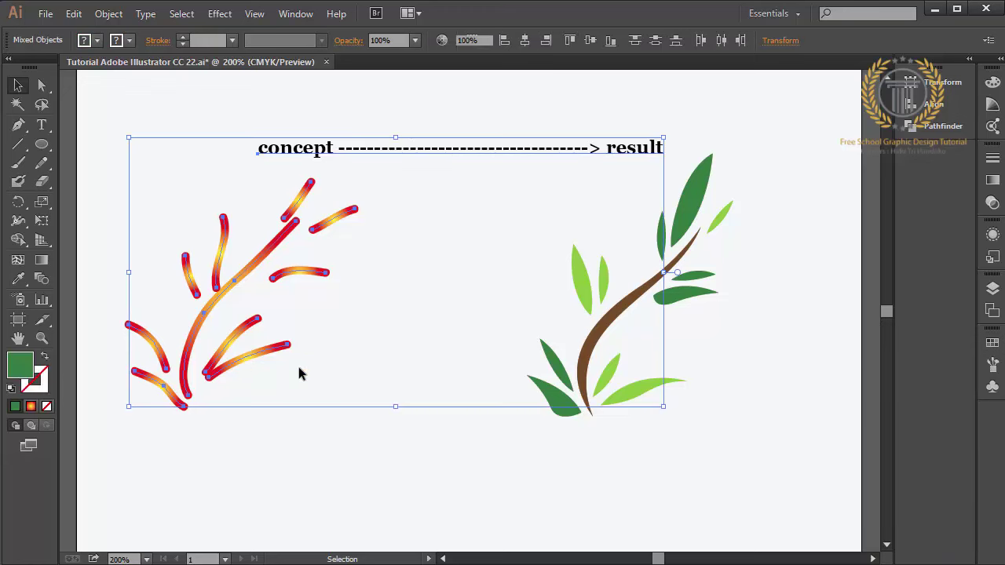
key(Delete)
Add an area text box reading 'subscribe and like to get new videotutorial'.
click(41, 124)
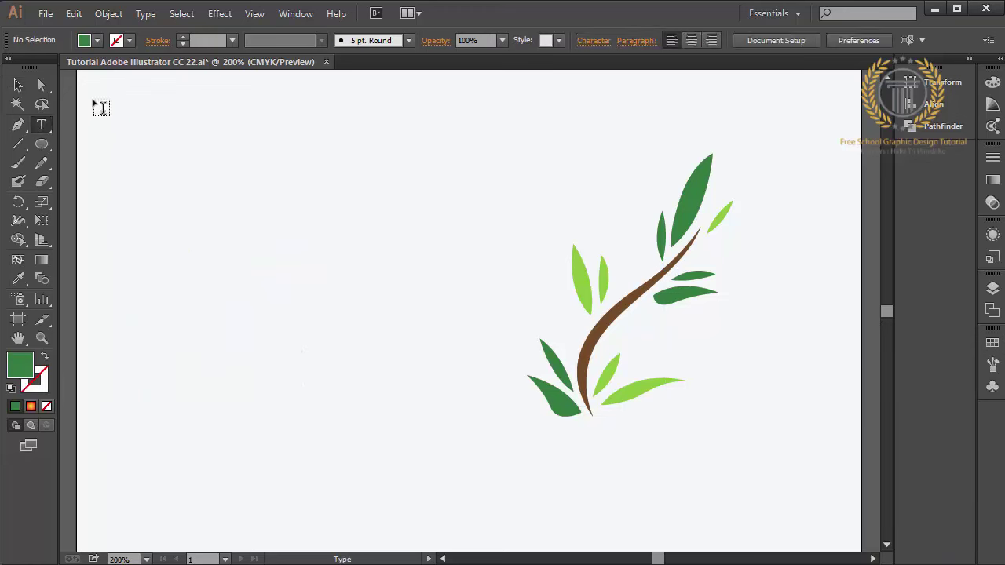
drag(93, 99, 513, 517)
text(subscribe)
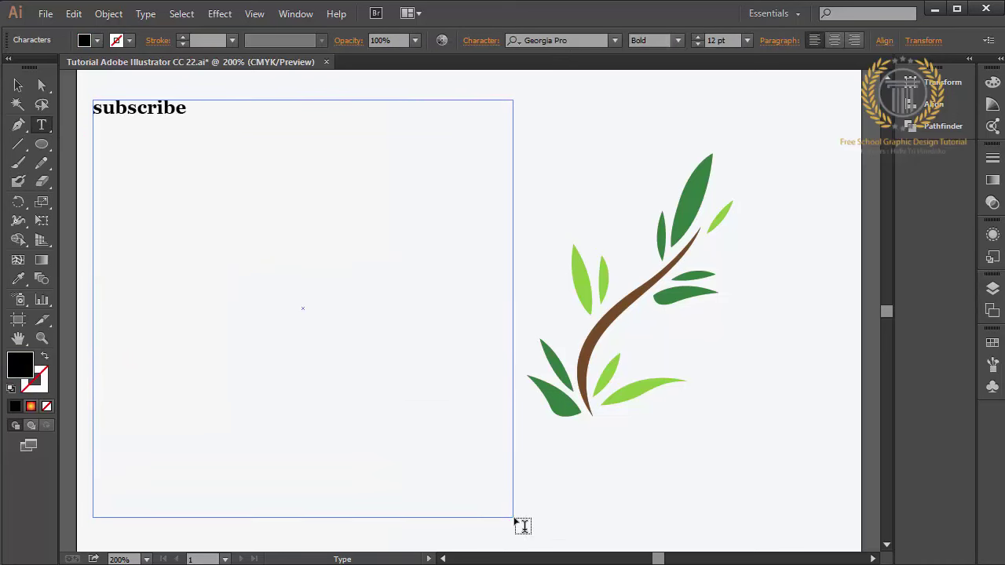
text( and like)
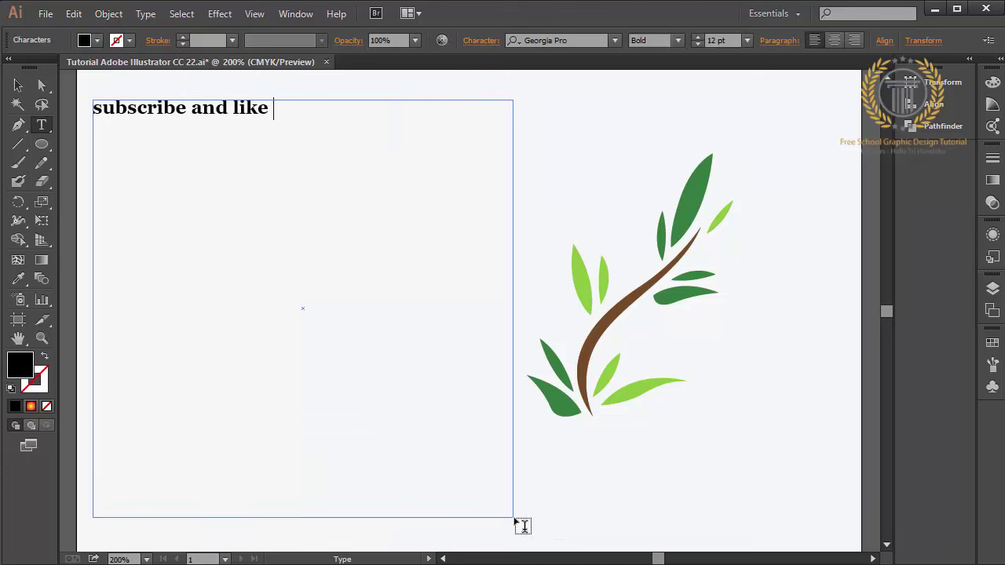
text( to get)
text( new videotutori)
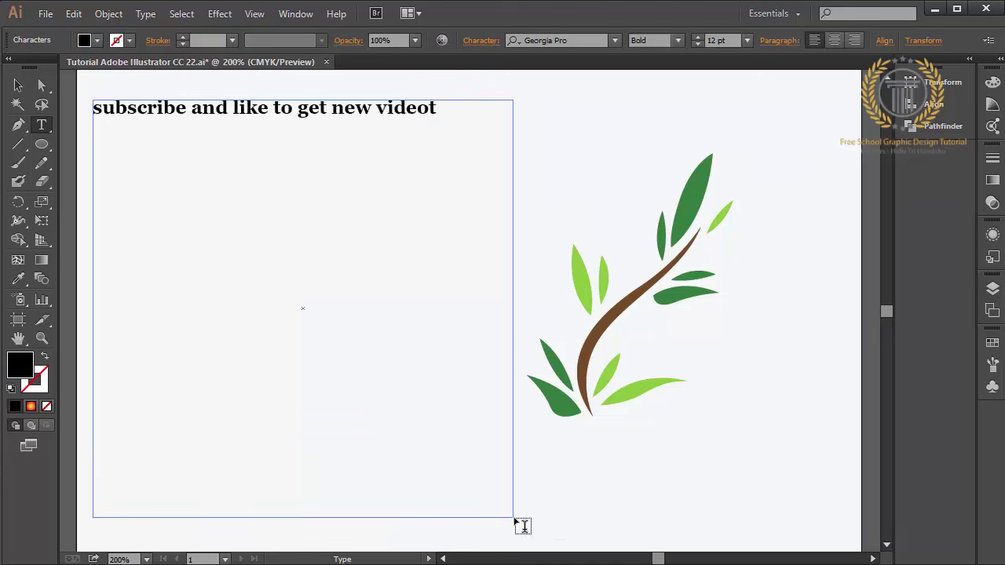
text(al)
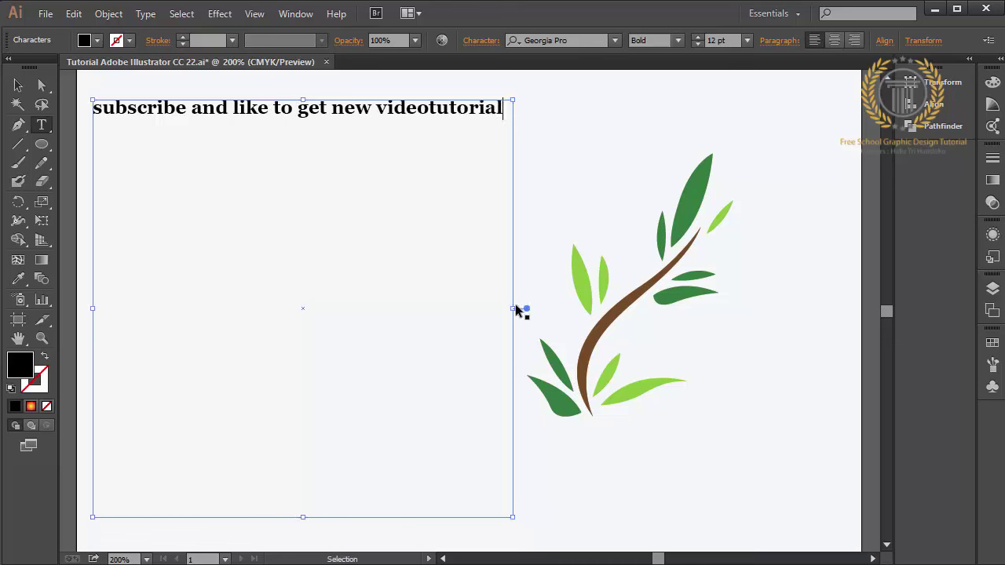
Widen the text box and extend the note with 'and', 'thanks.', and 'see my channel to watch more video'.
drag(513, 309, 525, 310)
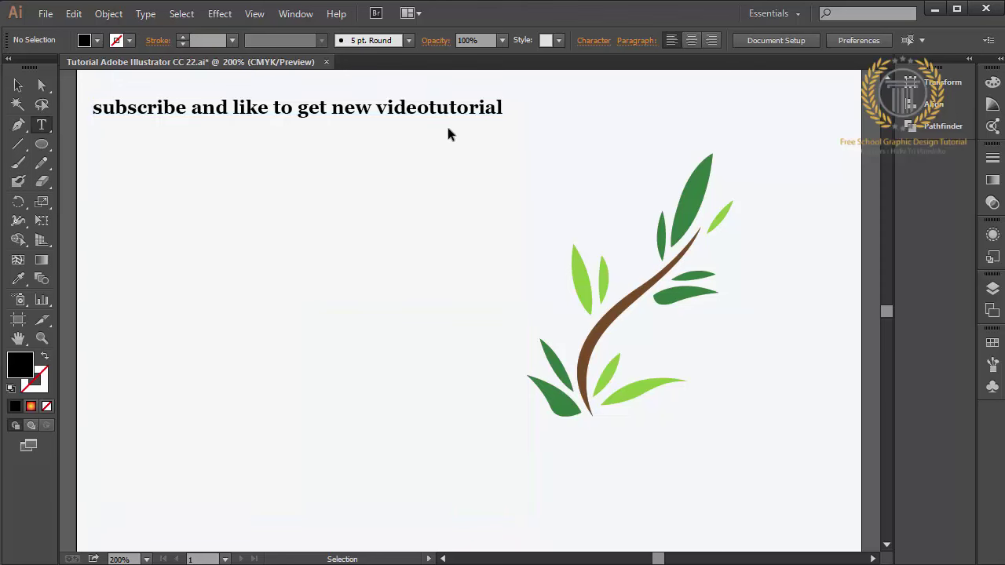
click(432, 107)
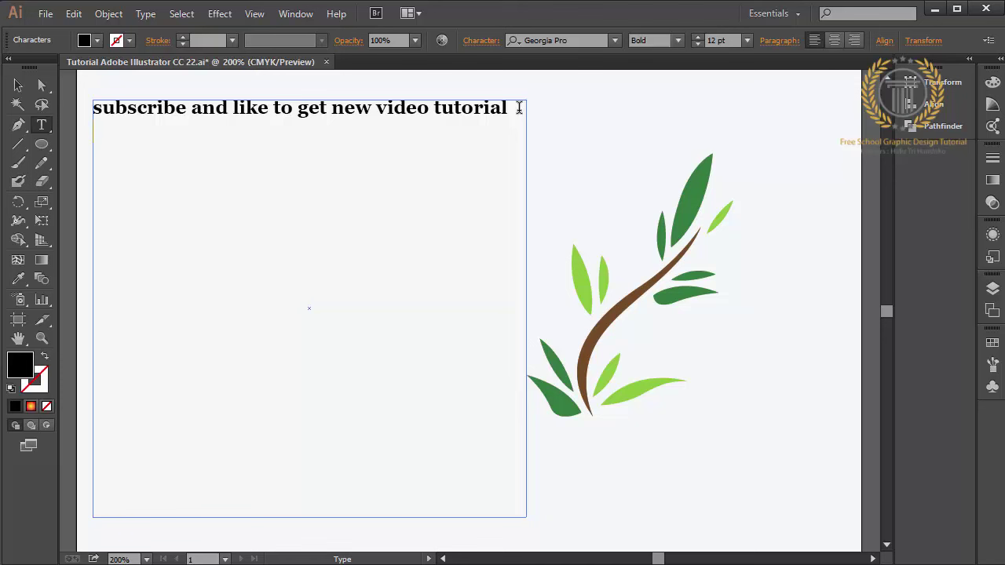
text(and share please.... :)
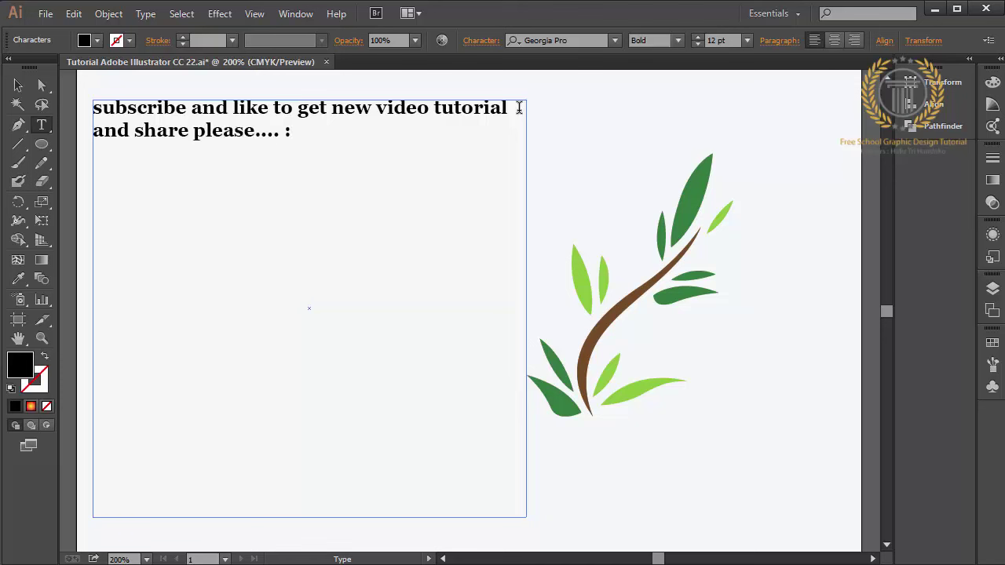
text(than)
text(ks. )
text( and don’t fo)
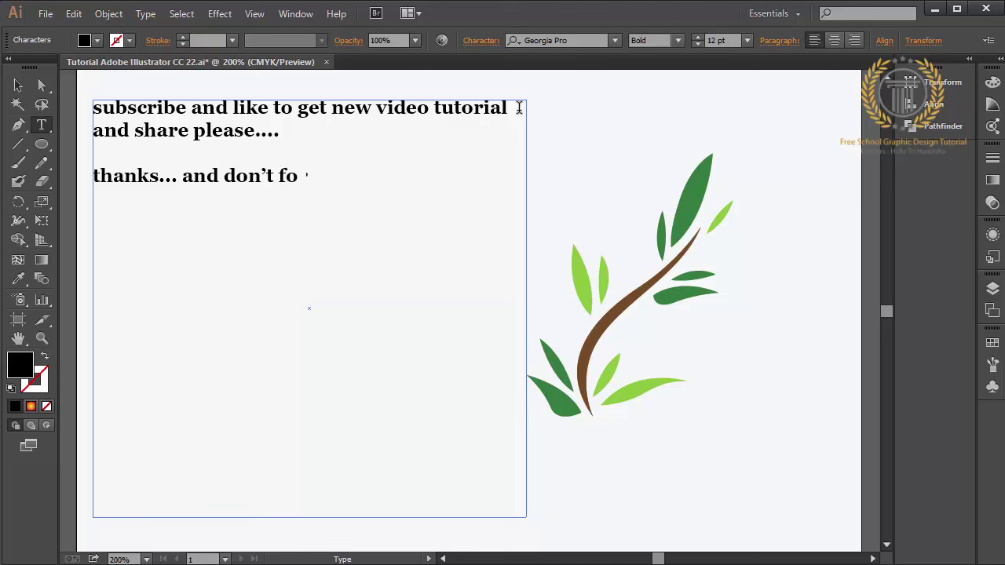
text(rget to s)
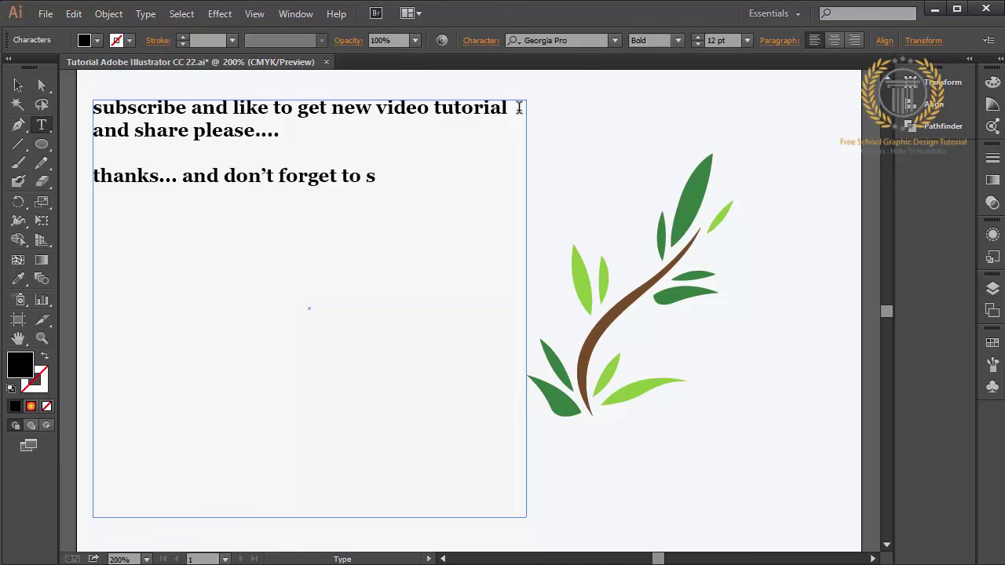
text(ee my channel )
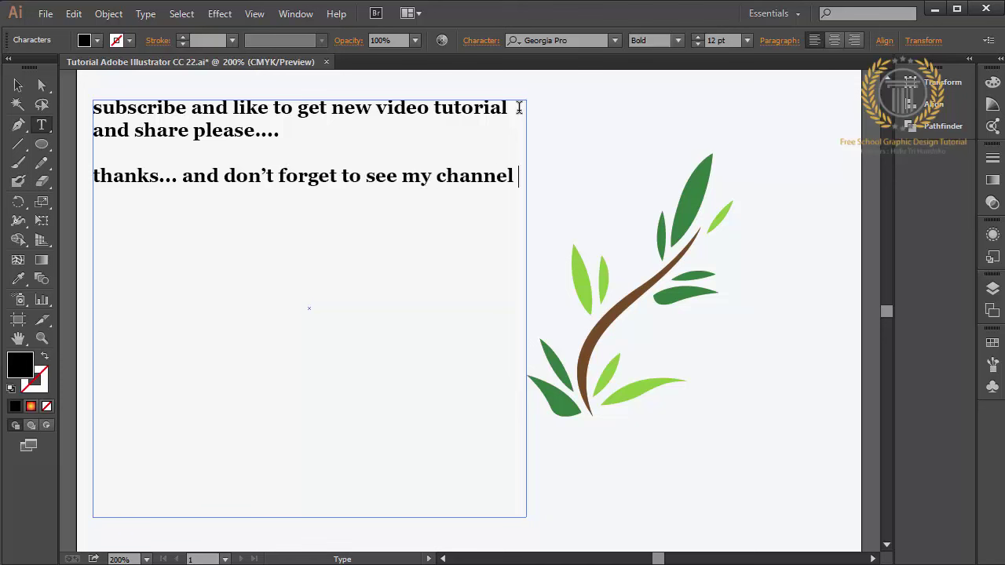
text(to watch m)
text(ore vi)
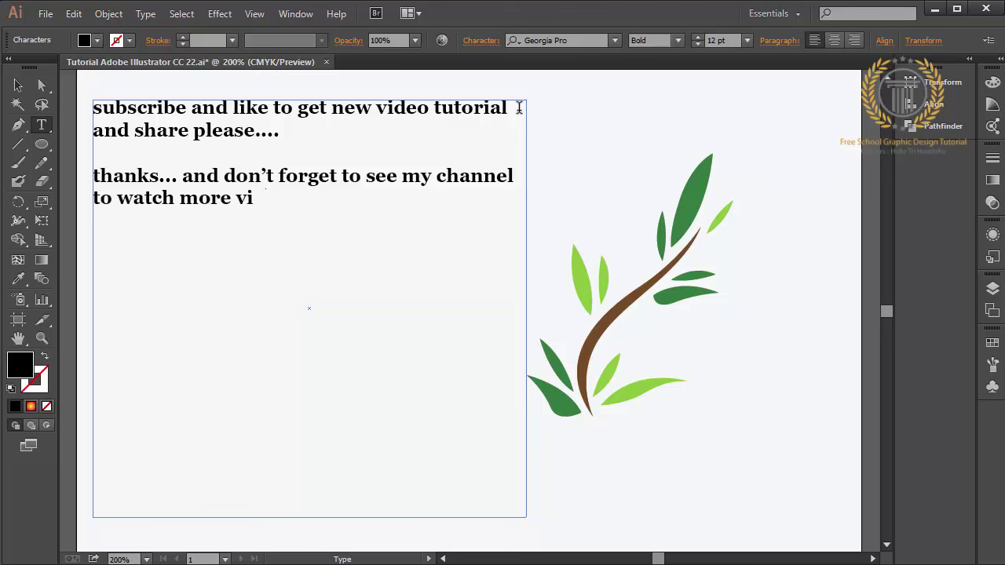
text(deo)
Save As a new .ai file with the name's last digit removed, keeping Illustrator CC (17.0) compatibility.
click(18, 85)
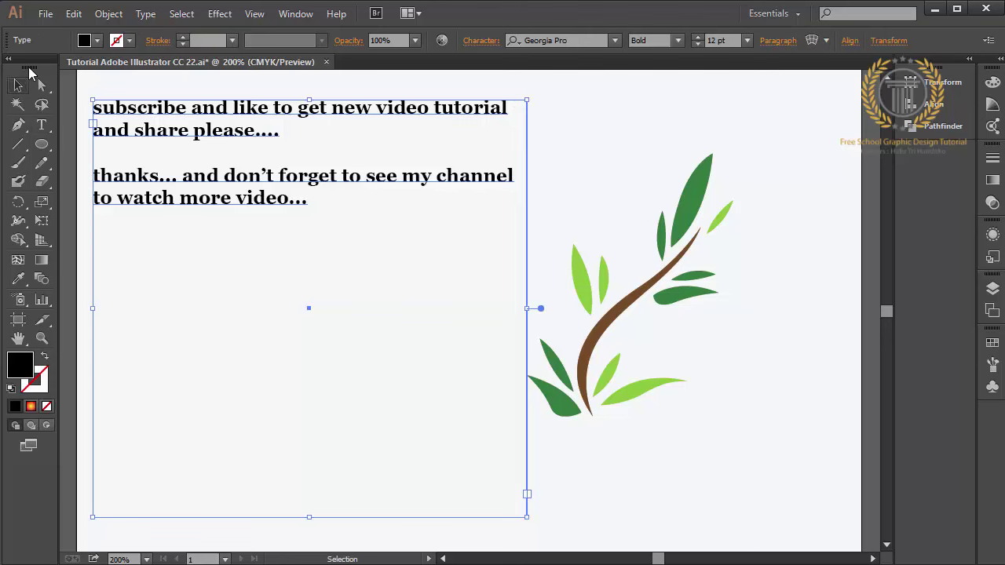
click(45, 13)
click(100, 157)
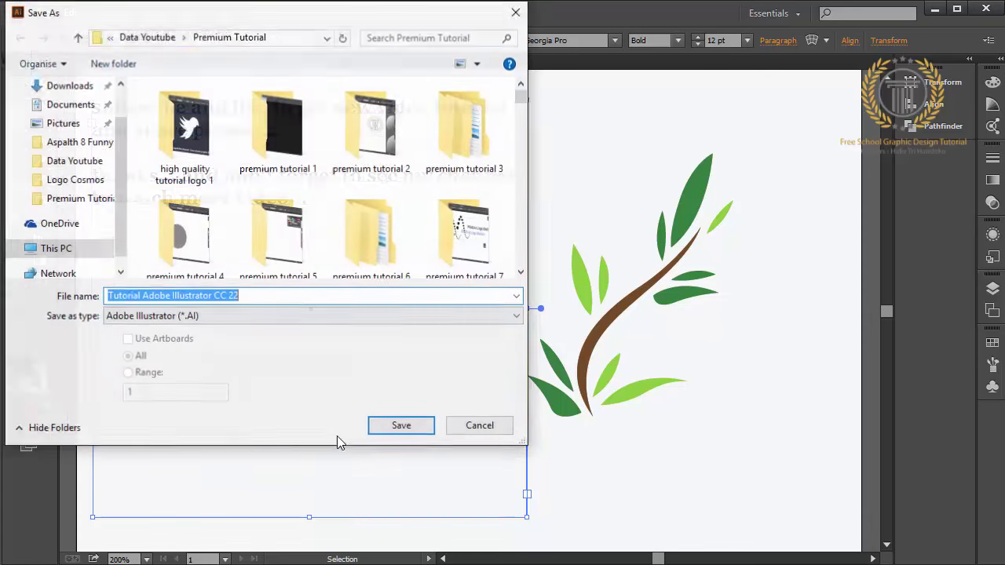
click(328, 296)
key(BackSpace)
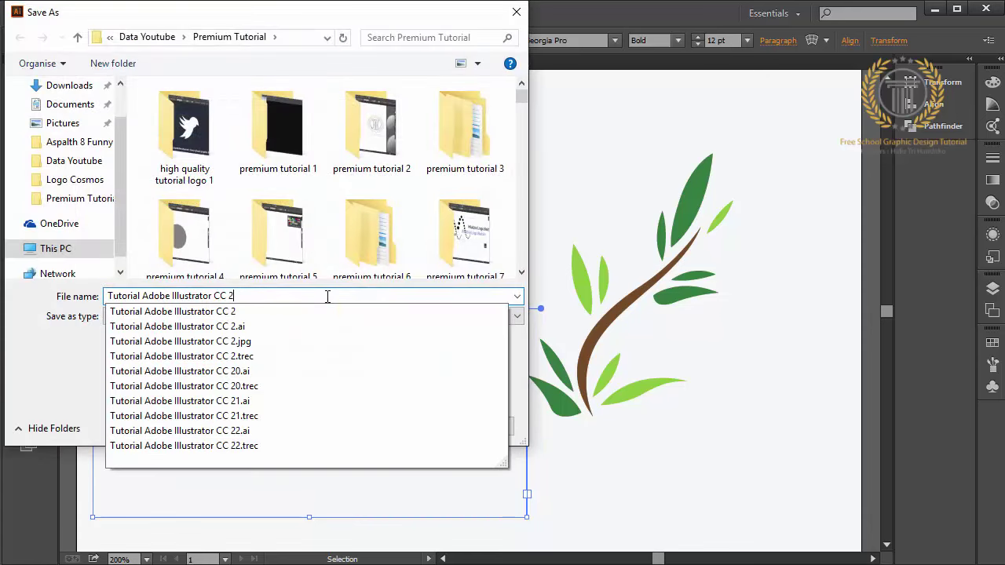
key(Return)
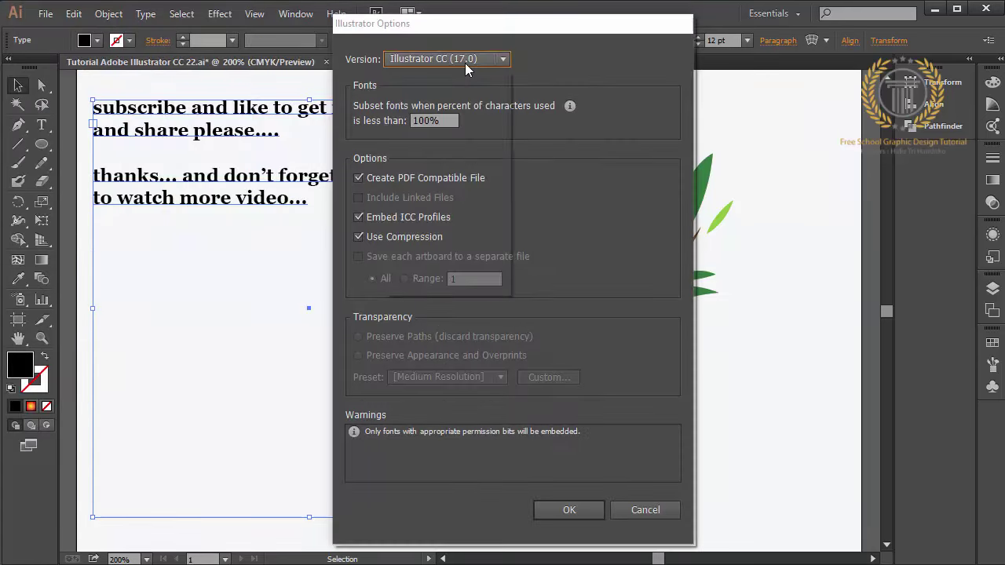
click(465, 63)
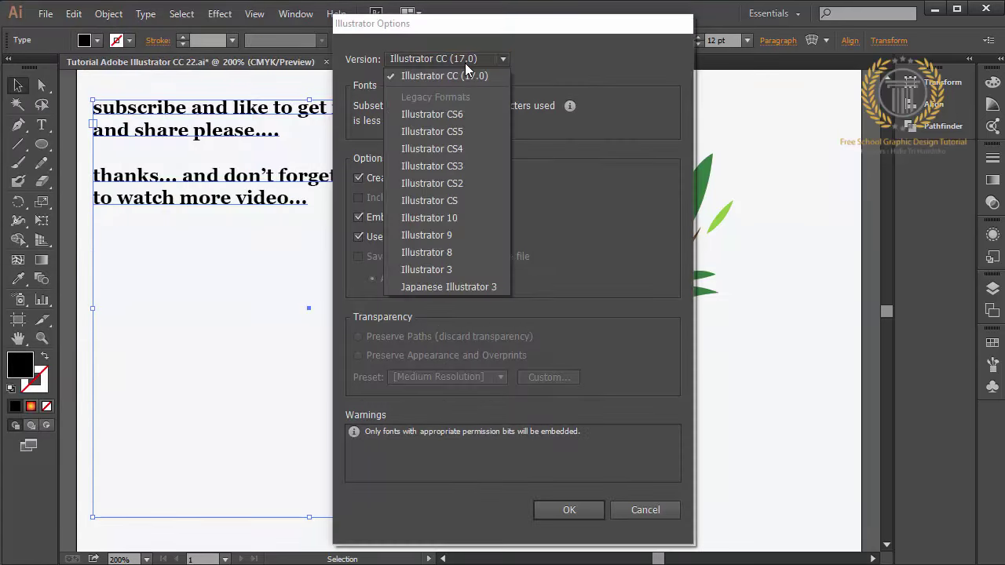
click(450, 80)
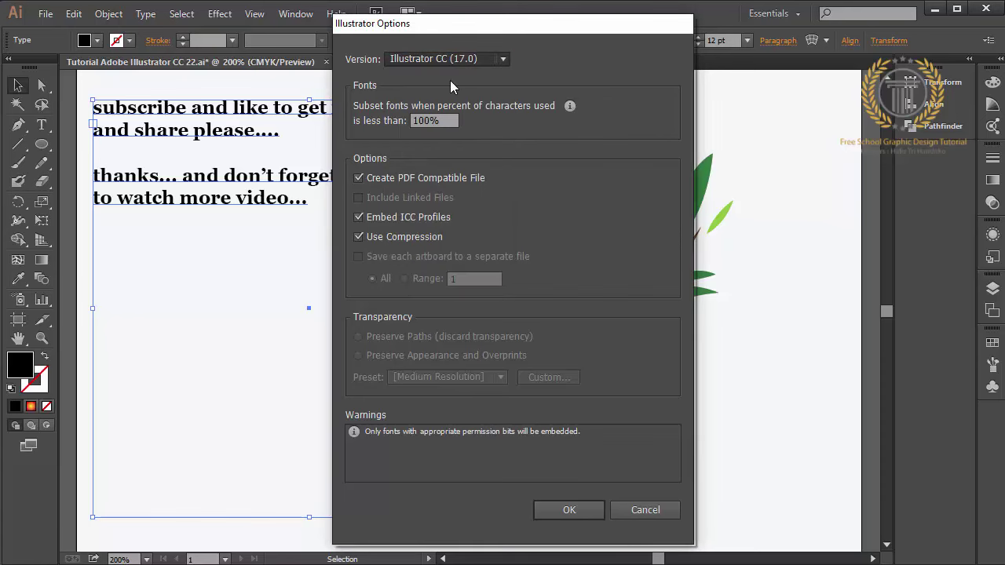
click(571, 510)
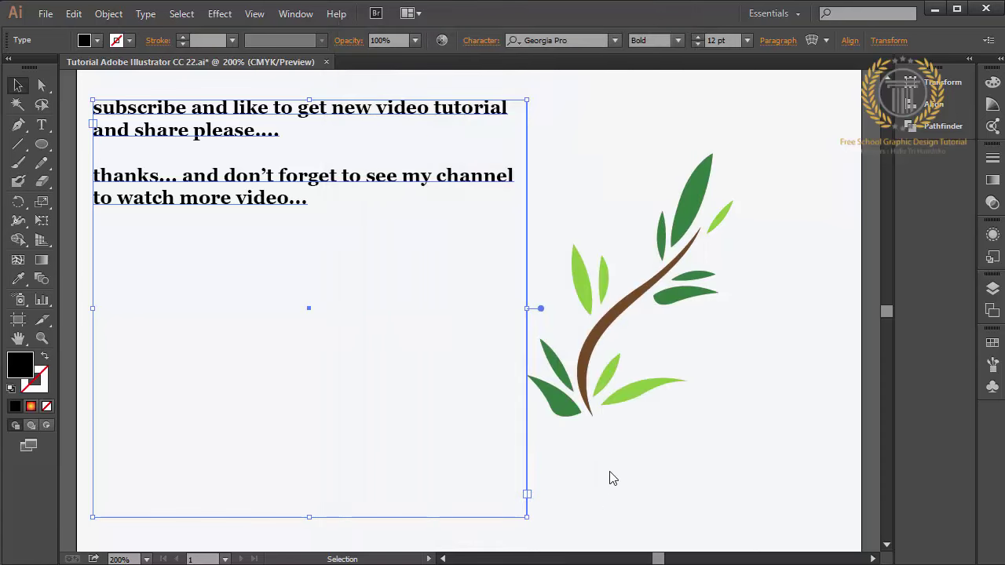
Delete the text note frame from the artboard.
click(295, 231)
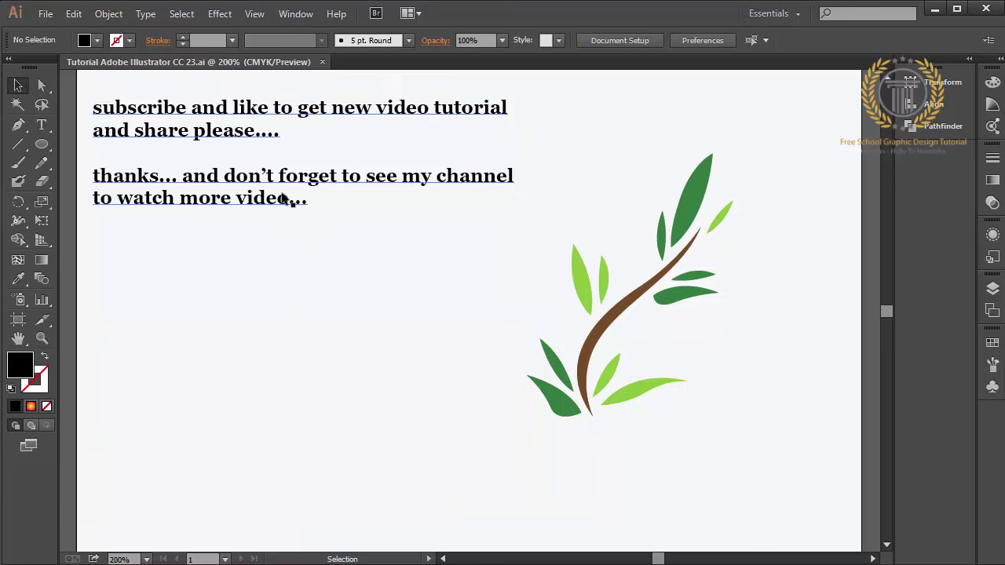
double_click(283, 198)
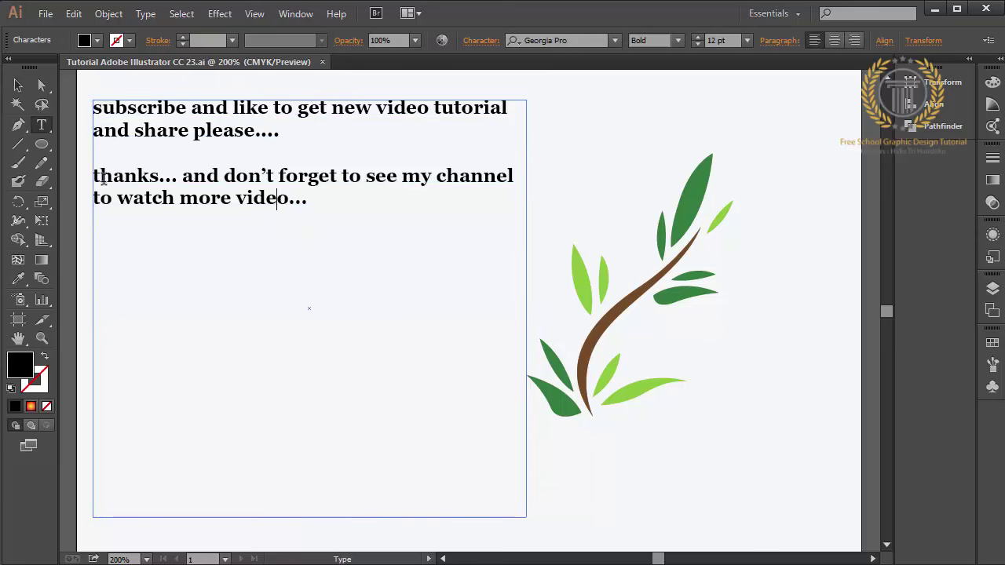
click(18, 85)
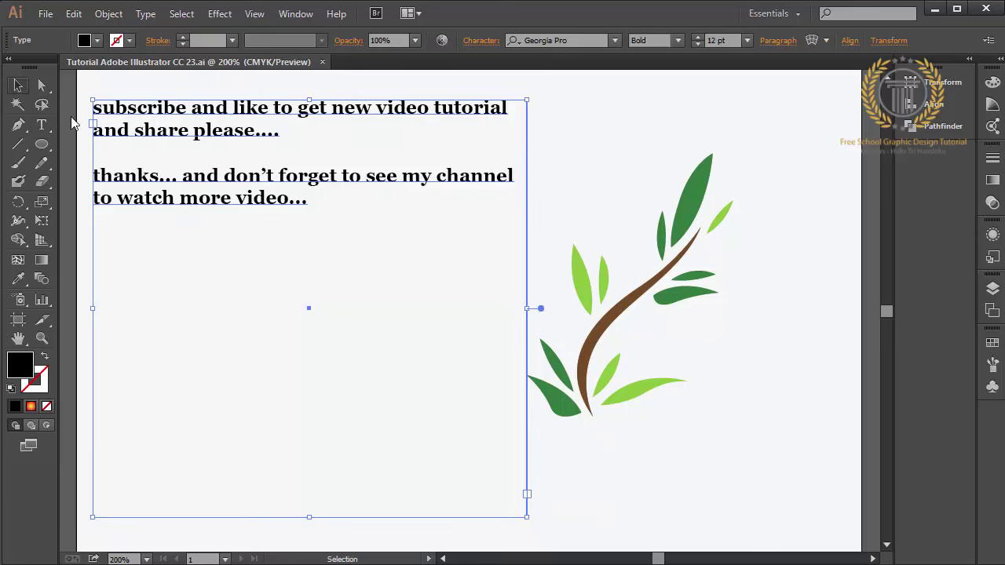
key(Delete)
Scale the branch group up to fill the artboard and nudge it into the centre.
key(ctrl+0)
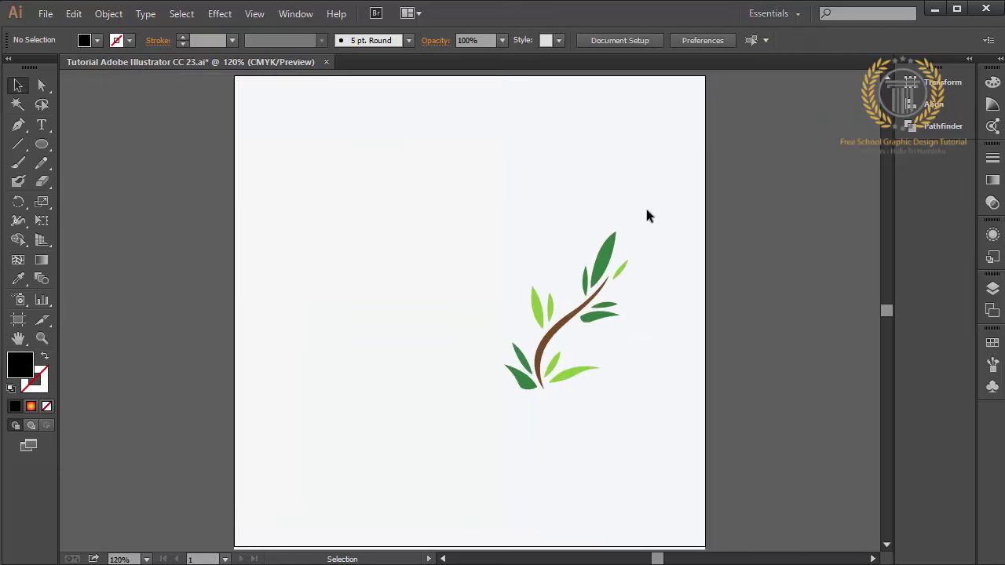
drag(646, 211, 495, 502)
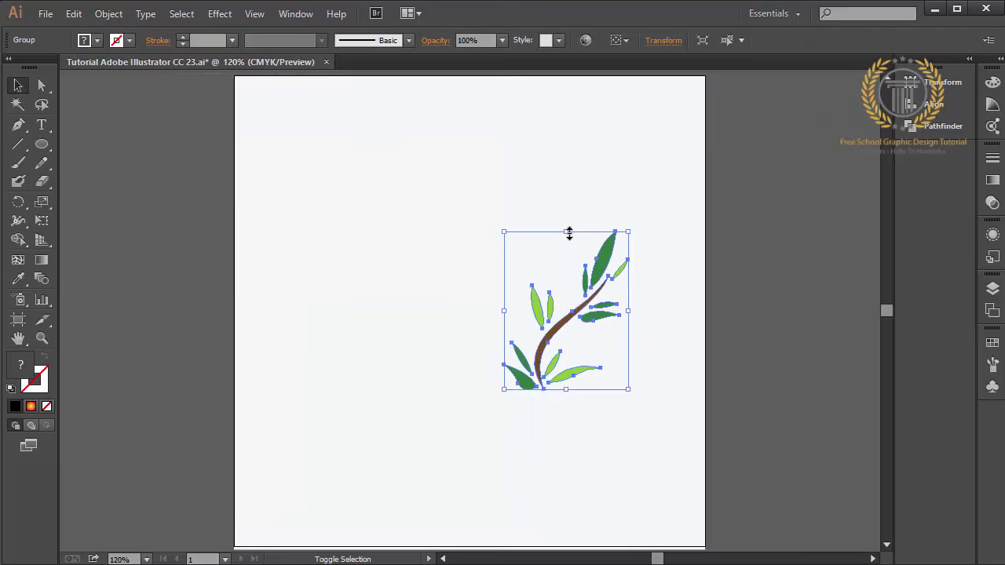
drag(570, 232, 564, 98)
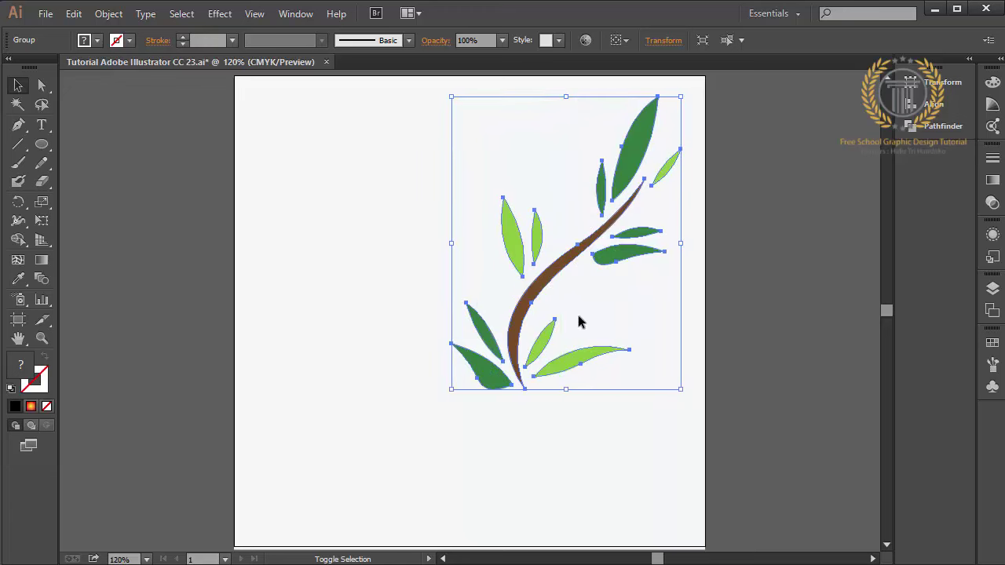
drag(565, 388, 579, 526)
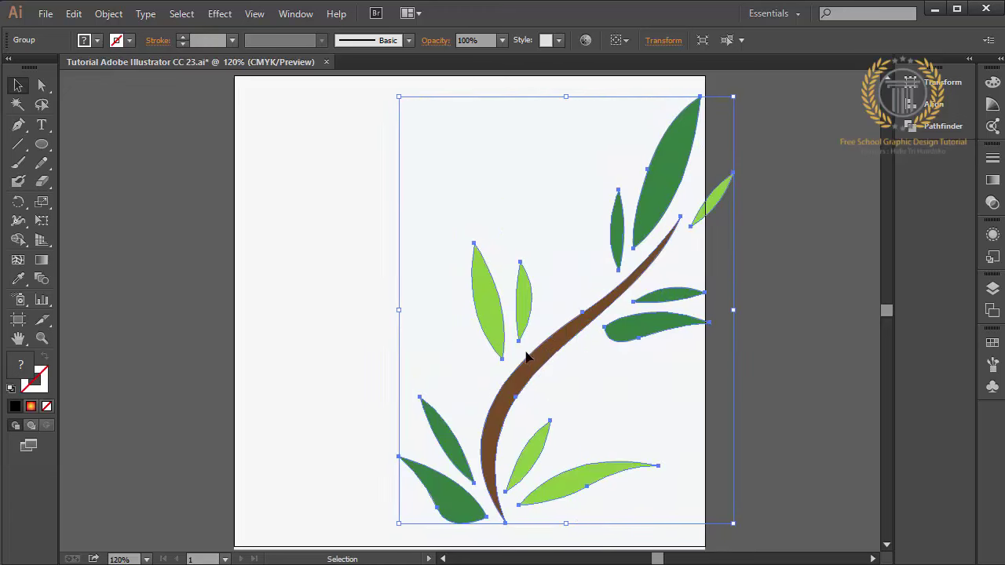
drag(526, 358, 466, 356)
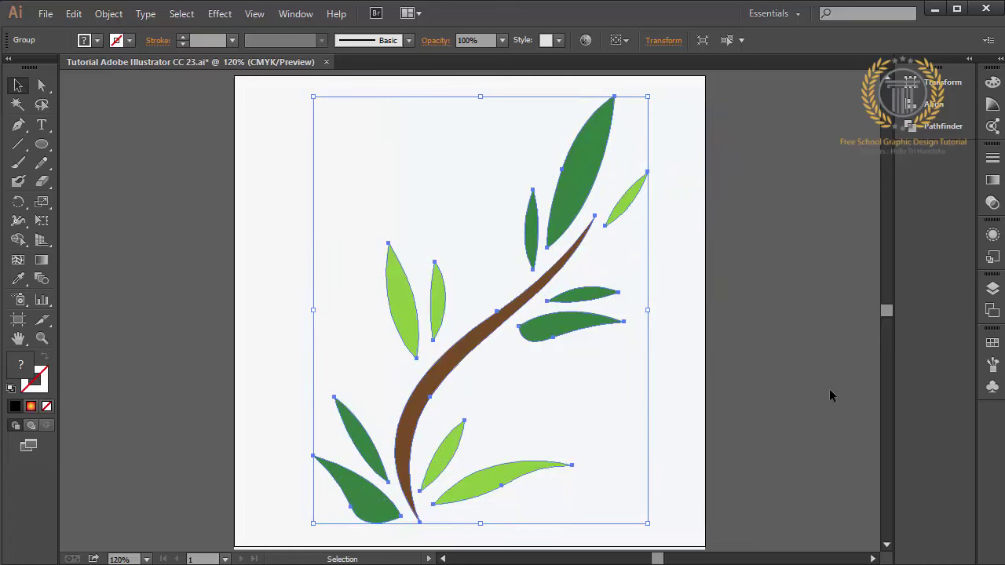
key(Left)
key(Left)
key(Left)
key(Left)
key(Left)
key(Left)
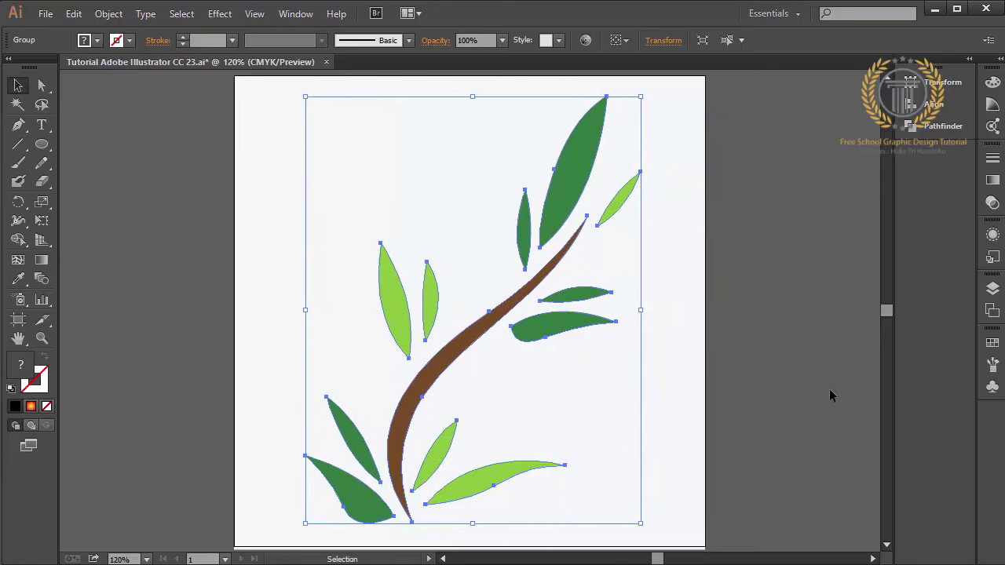
key(Left)
key(Left)
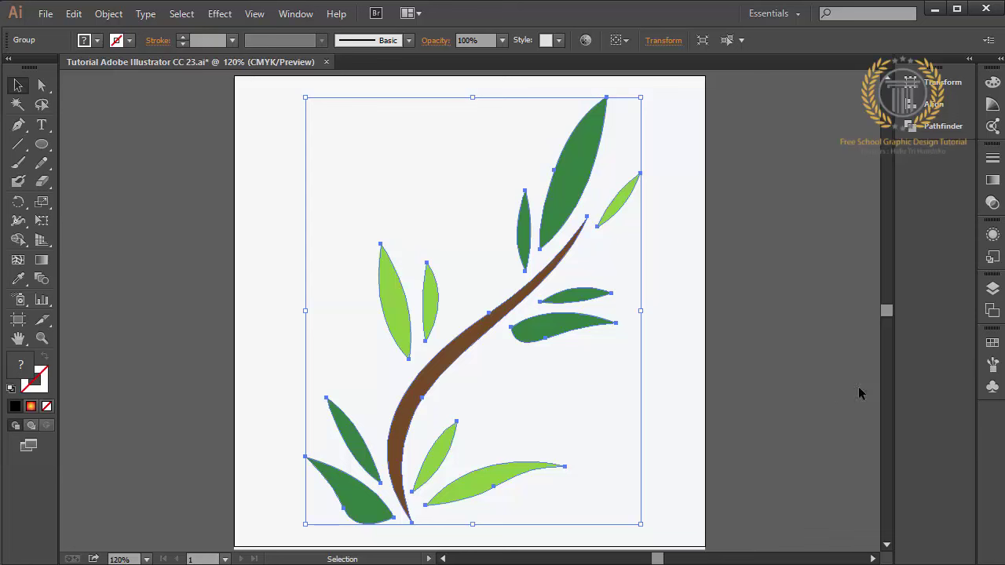
key(Up)
key(Up)
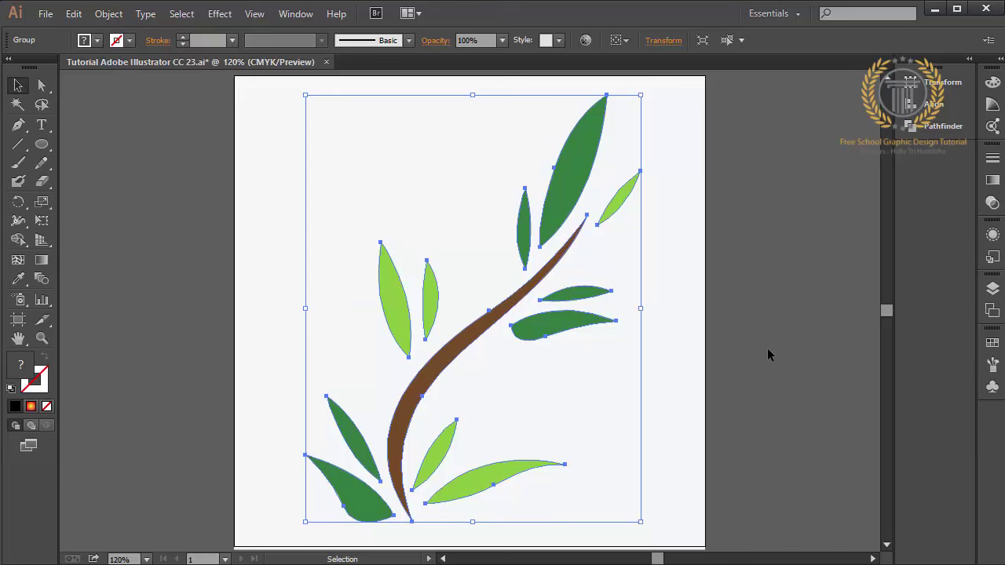
Deselect the branch and save the file.
click(767, 349)
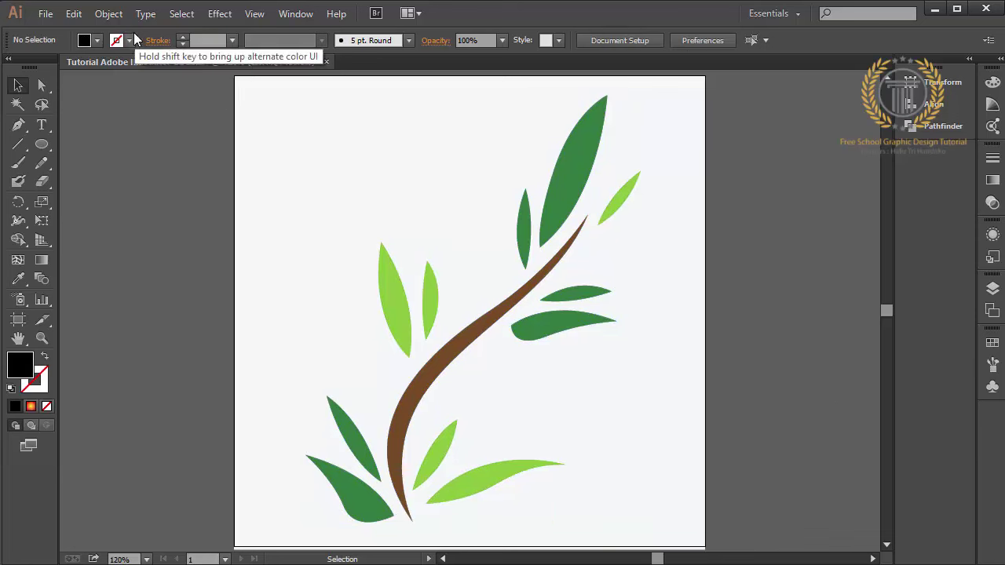
click(45, 13)
click(84, 141)
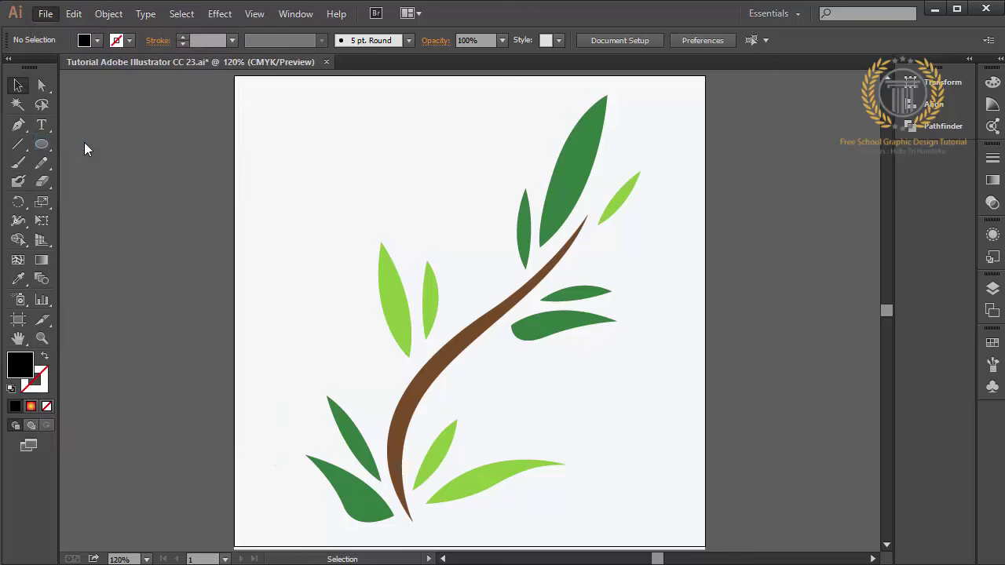